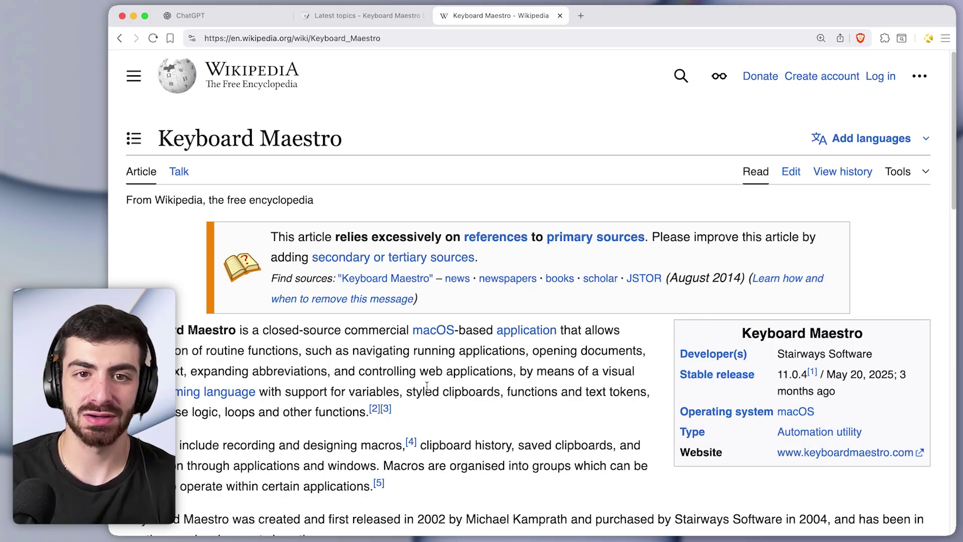
- Copy the word "applications" from the Wikipedia article's first paragraph and search Google for it in a new browser tab
{"action": "double_click", "coordinate": [474, 372]}
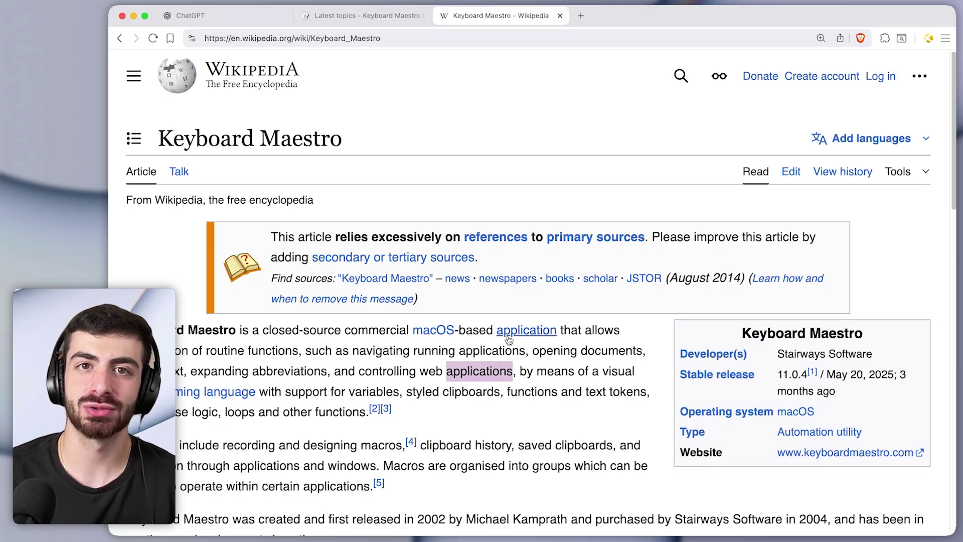
{"action": "key", "text": "super+c"}
{"action": "key", "text": "super+t"}
{"action": "key", "text": "super+v"}
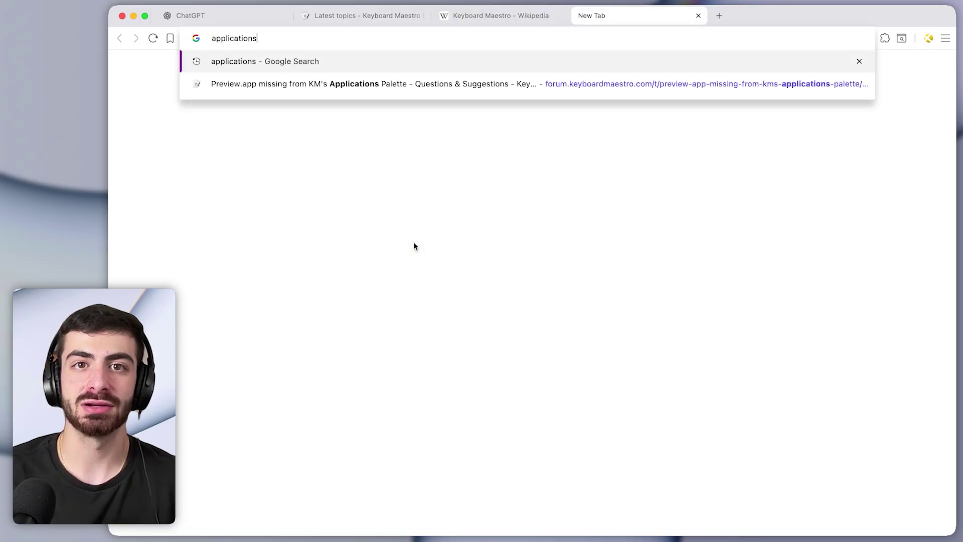
{"action": "key", "text": "Return"}
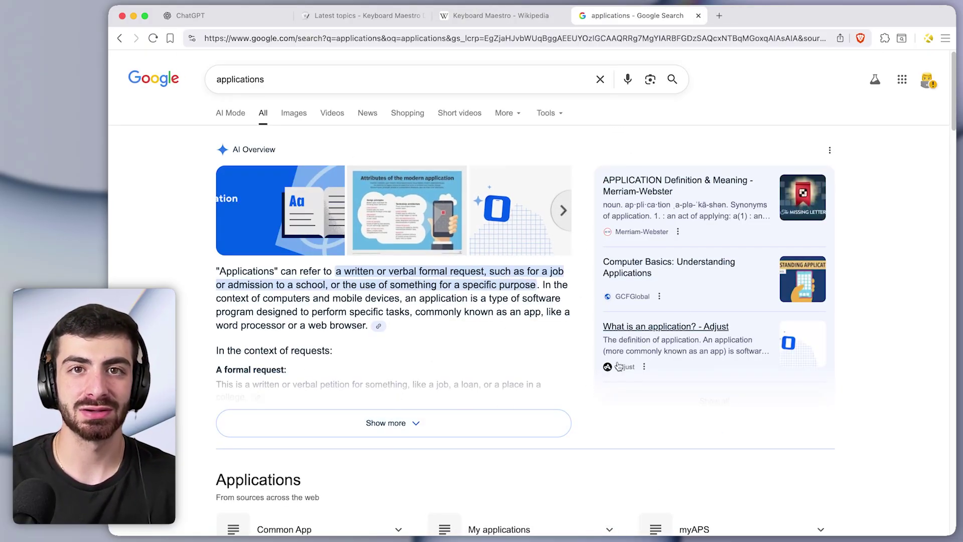
- Return to the Wikipedia article, select "Keyboard Maestro is a closed-source" and run the macro that searches Google for it
{"action": "key", "text": "ctrl+shift+Tab"}
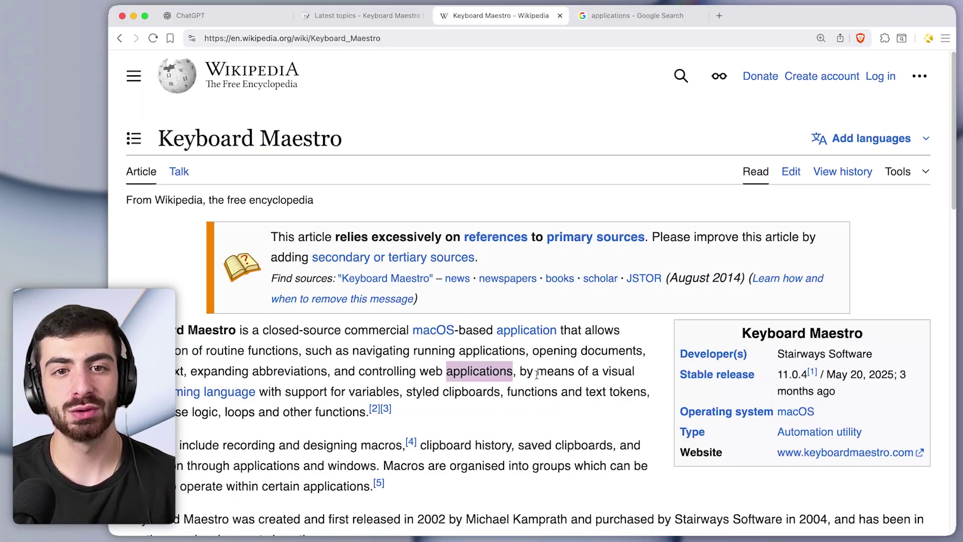
{"action": "scroll", "coordinate": [366, 379], "scroll_direction": "down", "scroll_amount": 1}
{"action": "left_click", "coordinate": [261, 318]}
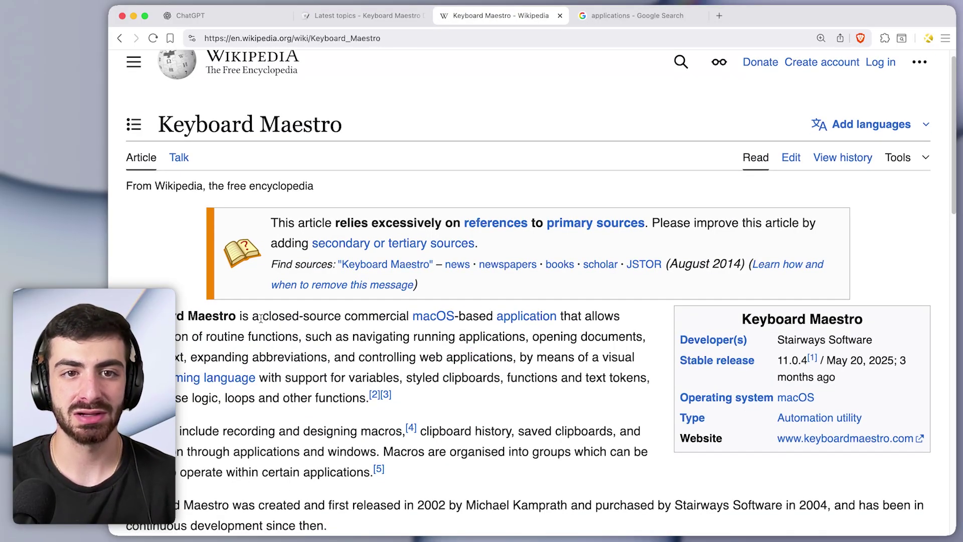
{"action": "left_click_drag", "start_coordinate": [344, 319], "coordinate": [171, 317]}
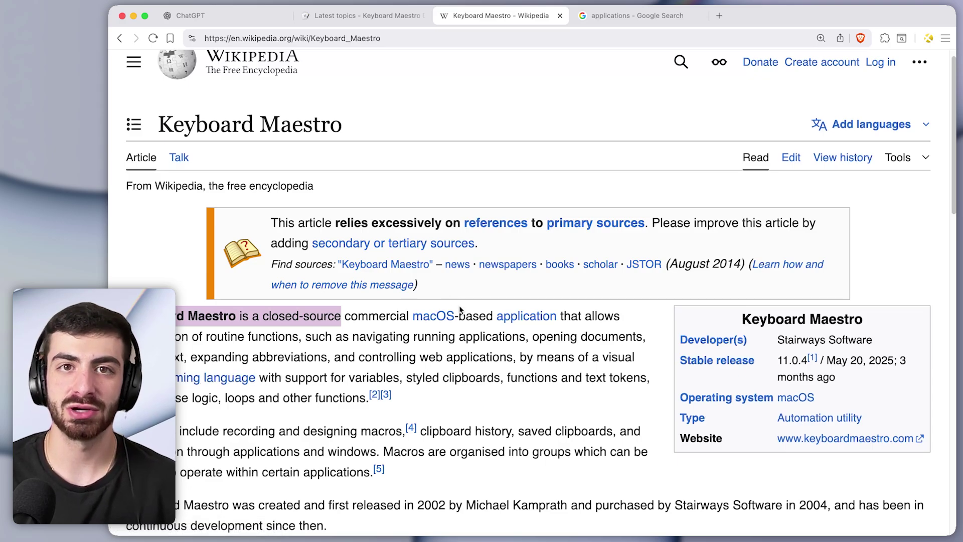
{"action": "key", "text": "ctrl+g"}
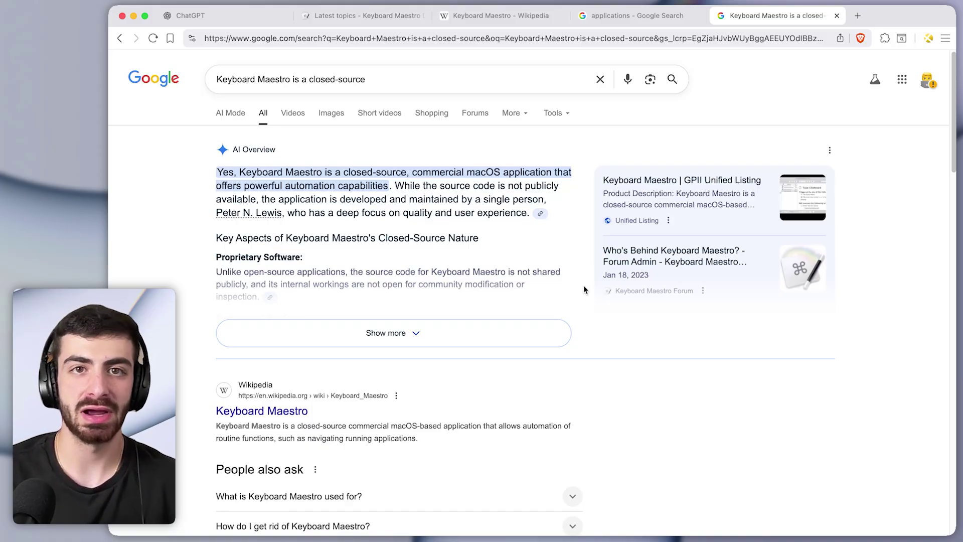
- Switch to the notes app, select "Keyboard" in the note's title and run the Google search macro on it
{"action": "key", "text": "super+Tab"}
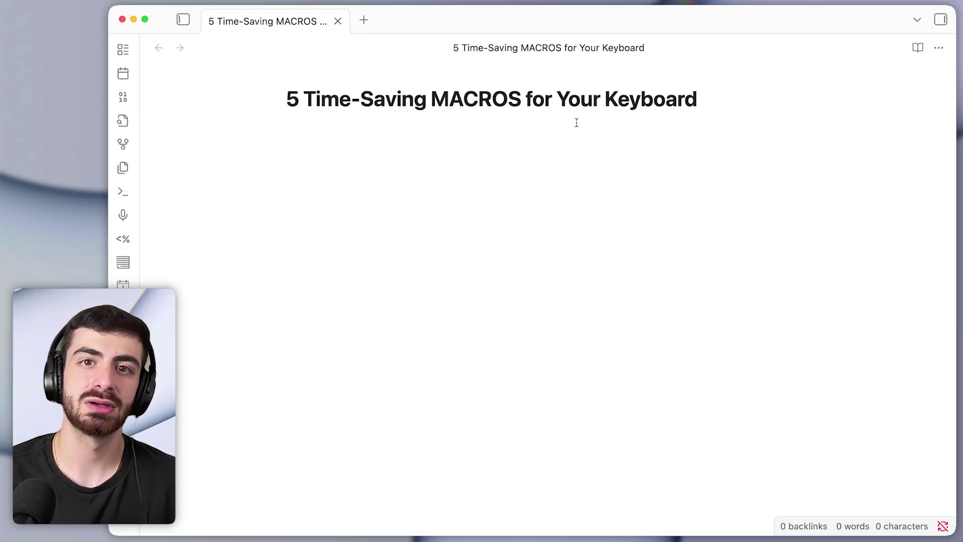
{"action": "double_click", "coordinate": [645, 105]}
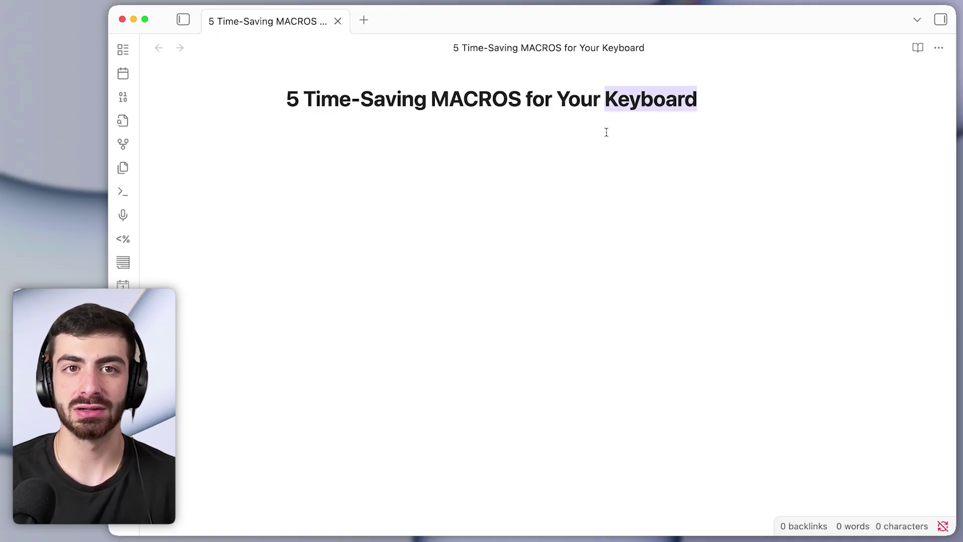
{"action": "key", "text": "ctrl+alt+super+g"}
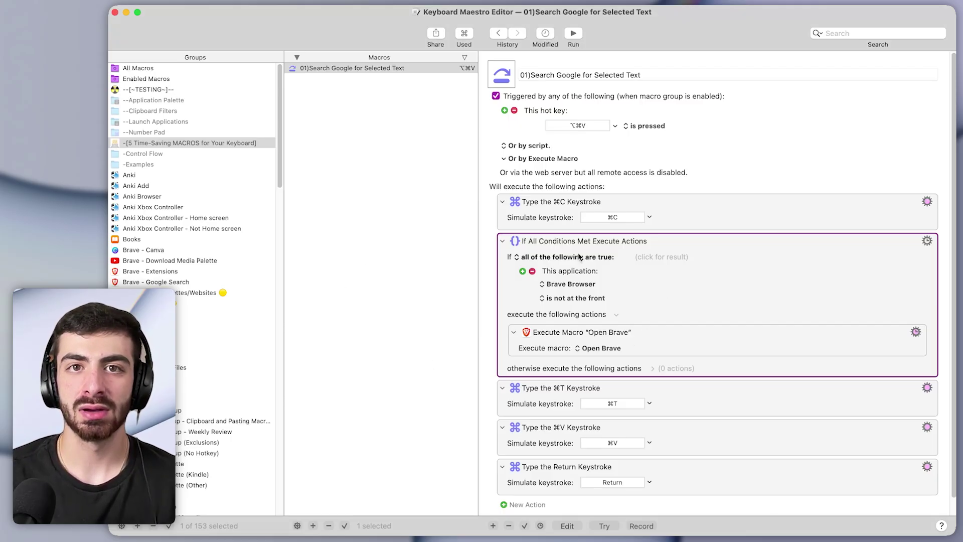
- Examine the name and action list of the macro "01)Search Google for Selected Text" in Keyboard Maestro Editor
{"action": "scroll", "coordinate": [665, 308], "scroll_direction": "down", "scroll_amount": 1}
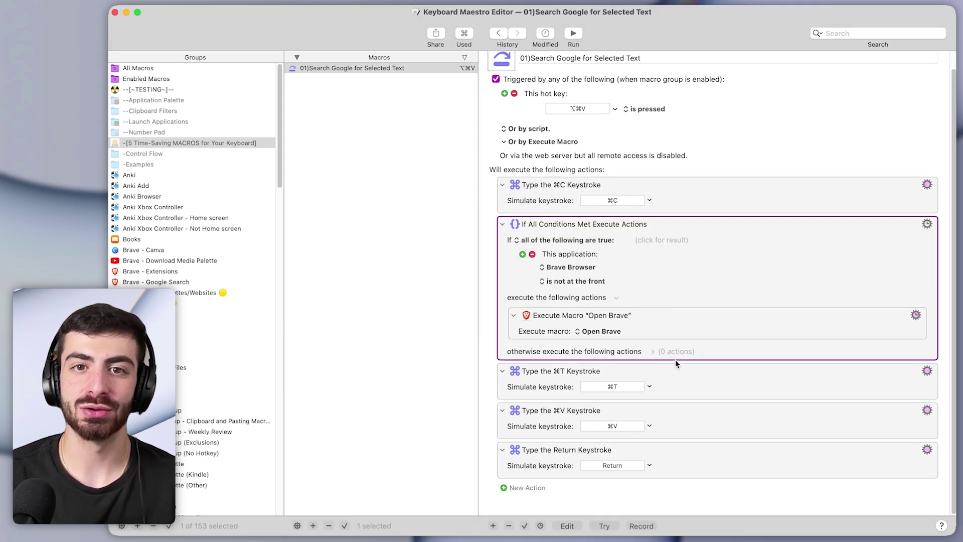
{"action": "left_click", "coordinate": [684, 392]}
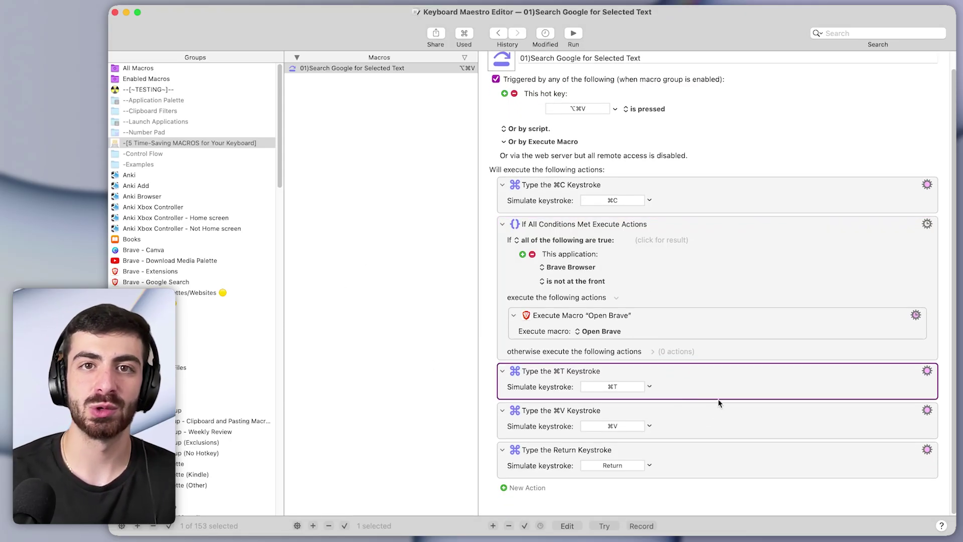
{"action": "scroll", "coordinate": [709, 405], "scroll_direction": "up", "scroll_amount": 1}
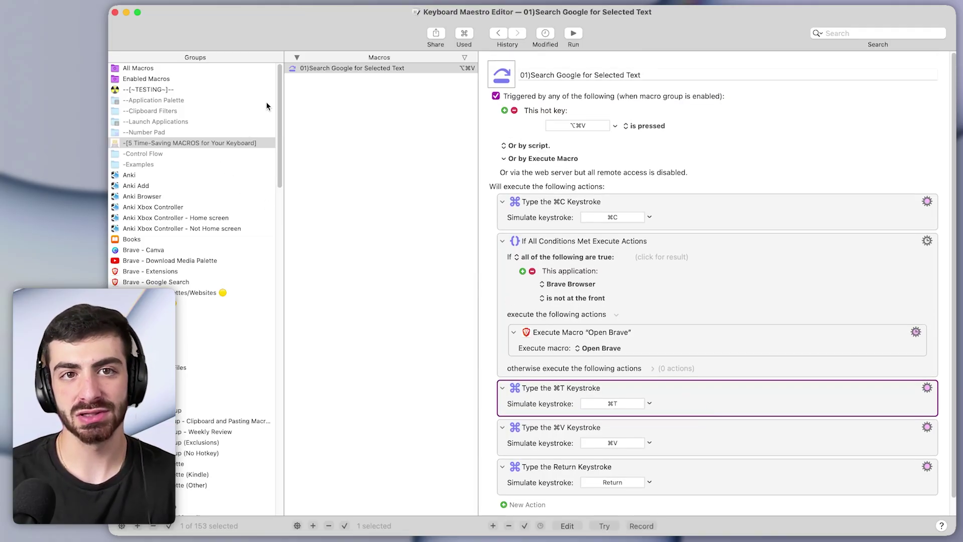
{"action": "left_click", "coordinate": [325, 69]}
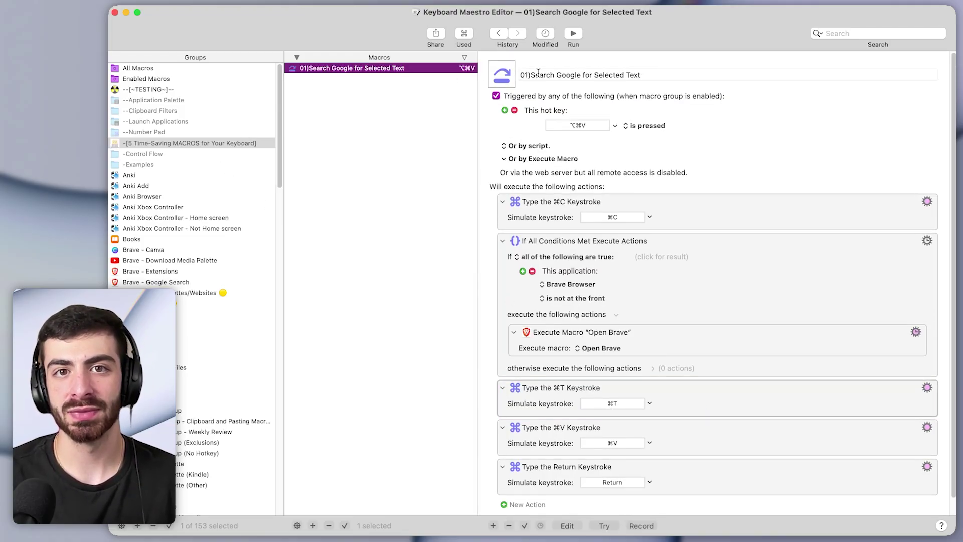
{"action": "left_click_drag", "start_coordinate": [536, 74], "coordinate": [642, 74]}
{"action": "left_click", "coordinate": [661, 73]}
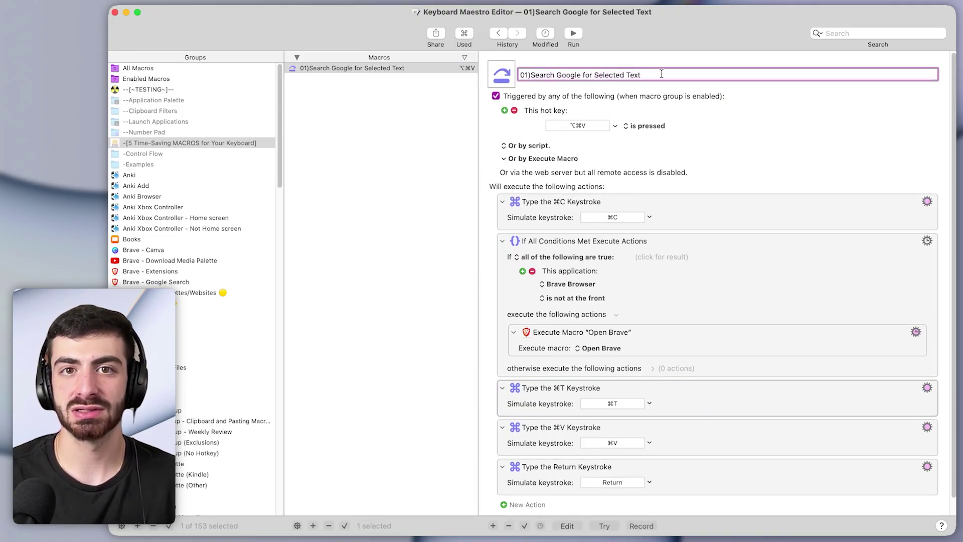
- Copy the word "controlling" from the Wikipedia article, following the macro's ⌘C action, and review its Brave Browser condition
{"action": "left_click", "coordinate": [692, 218]}
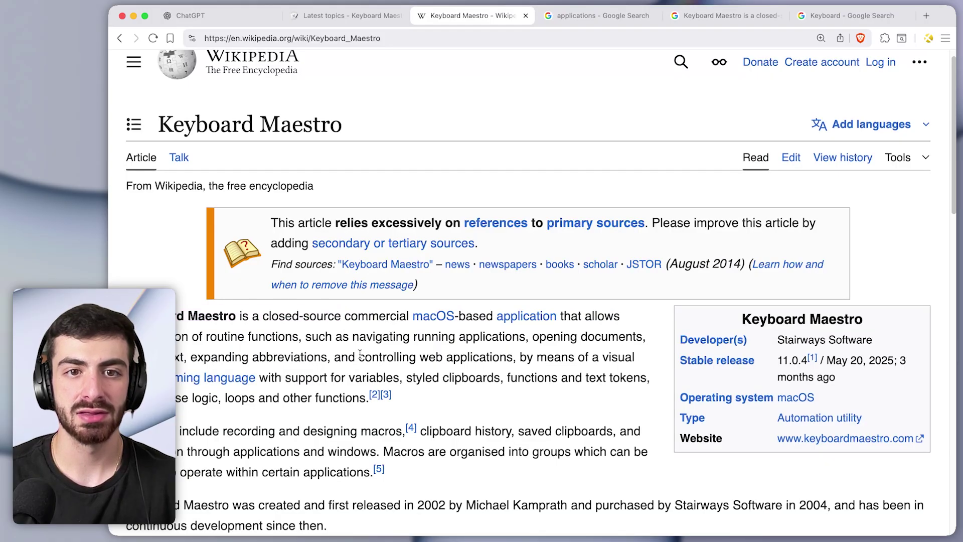
{"action": "double_click", "coordinate": [360, 354]}
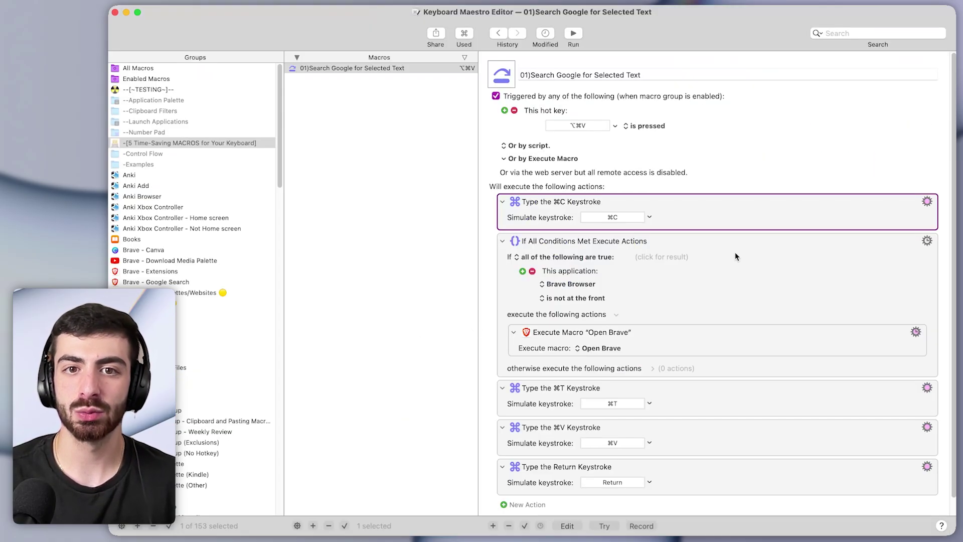
{"action": "left_click", "coordinate": [735, 252]}
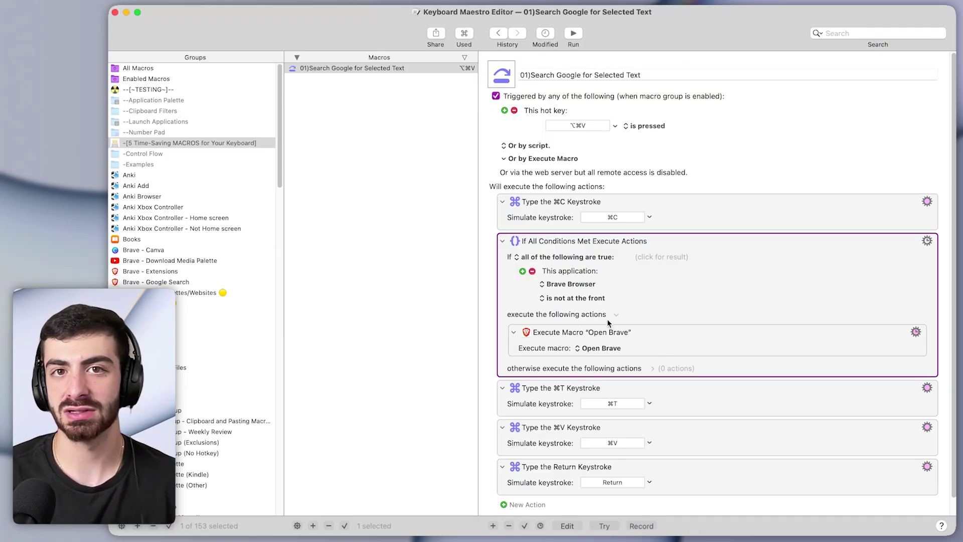
- Search Google for the copied word "controlling" in a new browser tab, following the macro's ⌘T, ⌘V and Return actions
{"action": "left_click", "coordinate": [562, 393]}
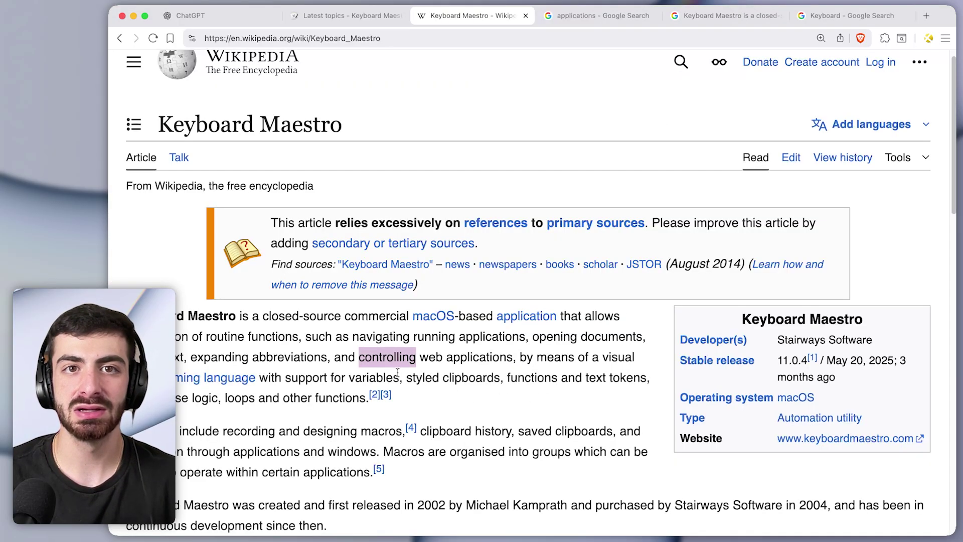
{"action": "key", "text": "super+t"}
{"action": "key", "text": "super+Tab"}
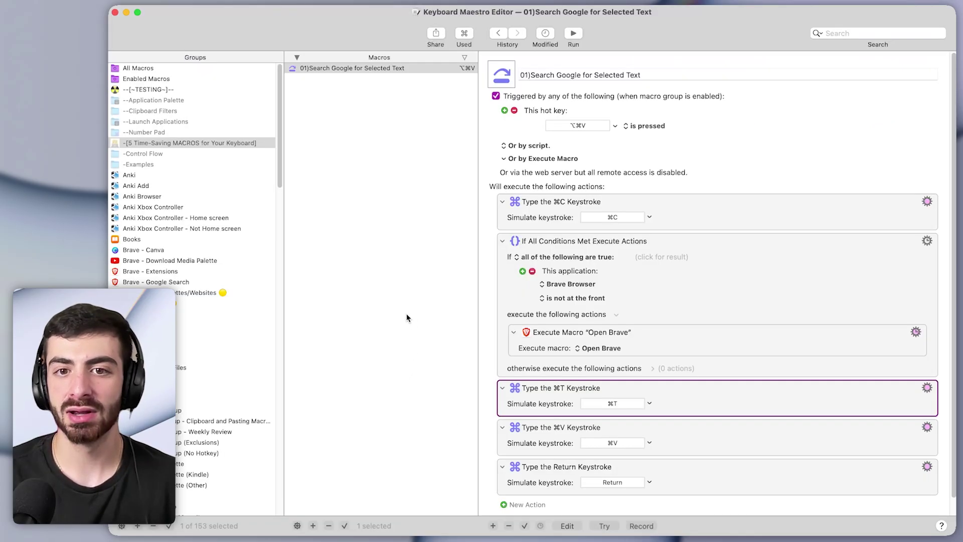
{"action": "left_click", "coordinate": [523, 424]}
{"action": "key", "text": "super+Tab"}
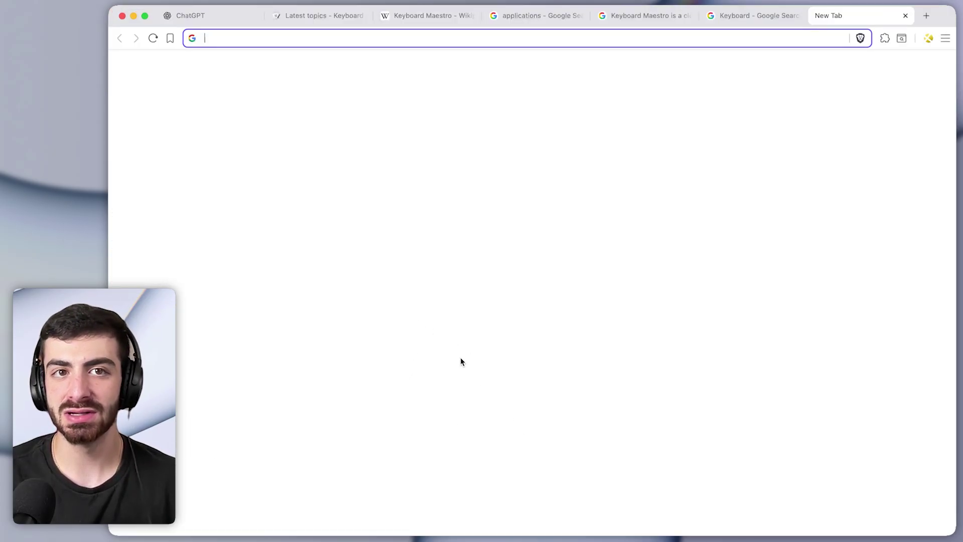
{"action": "key", "text": "super+v"}
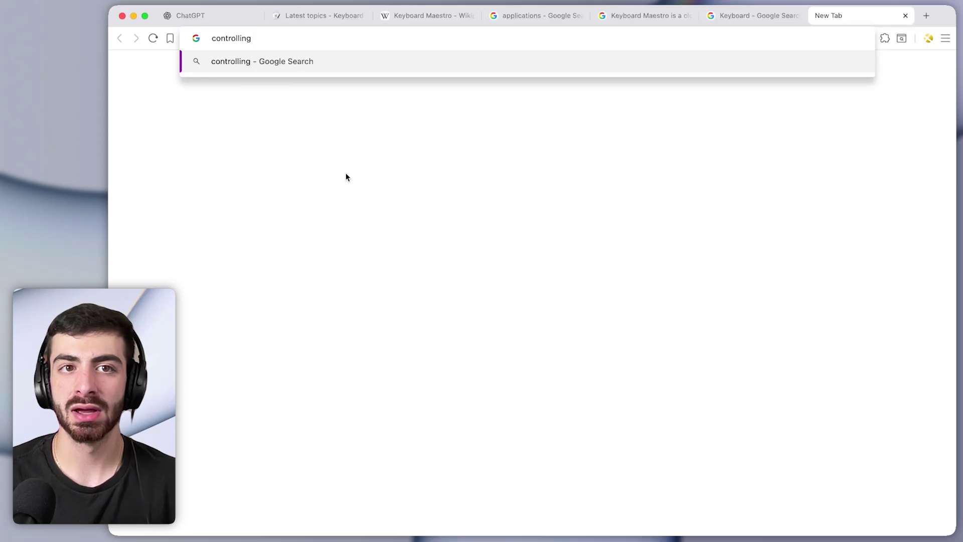
{"action": "key", "text": "super+Tab"}
{"action": "key", "text": "super+Tab"}
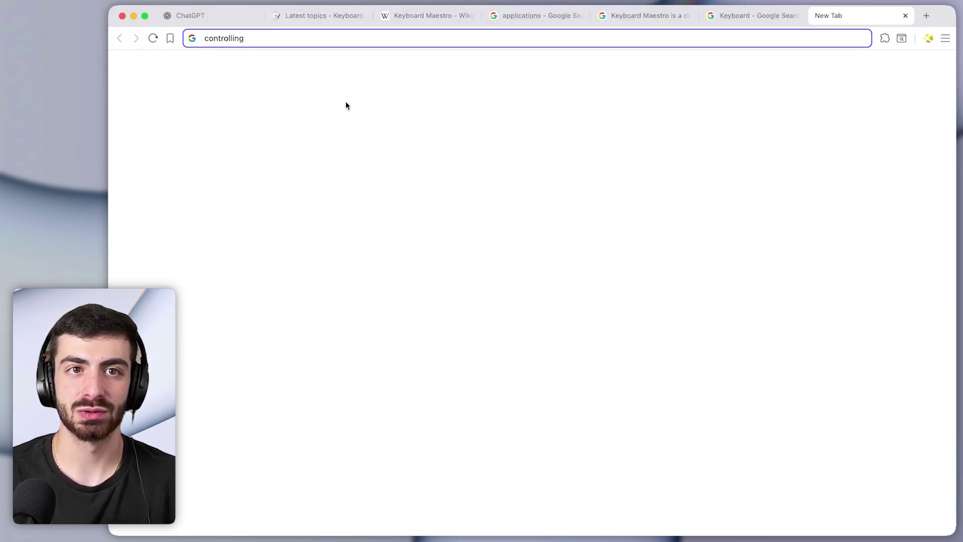
{"action": "key", "text": "Return"}
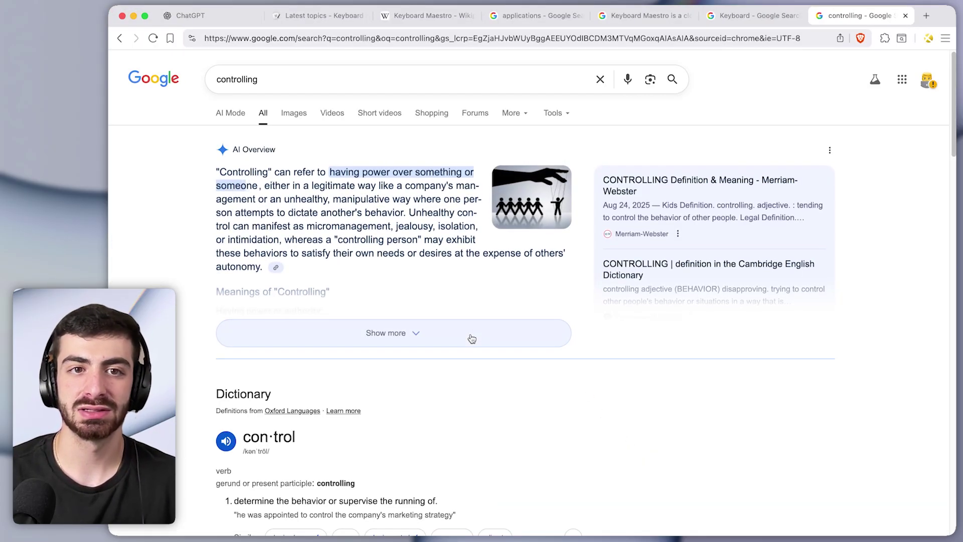
- Select the word "legitimate" in the AI Overview text and run the Google search macro on it
{"action": "left_click_drag", "start_coordinate": [312, 186], "coordinate": [329, 198]}
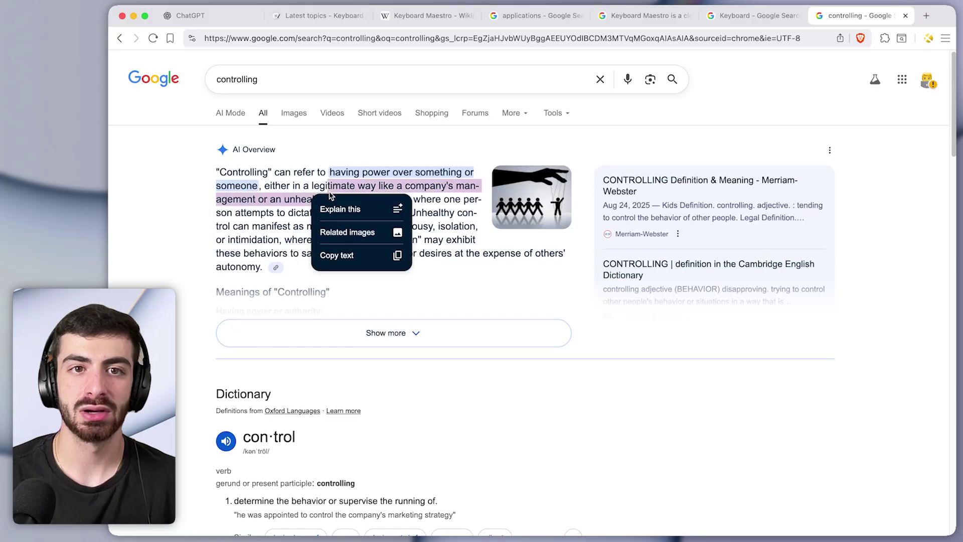
{"action": "double_click", "coordinate": [333, 186]}
{"action": "key", "text": "super+shift+l"}
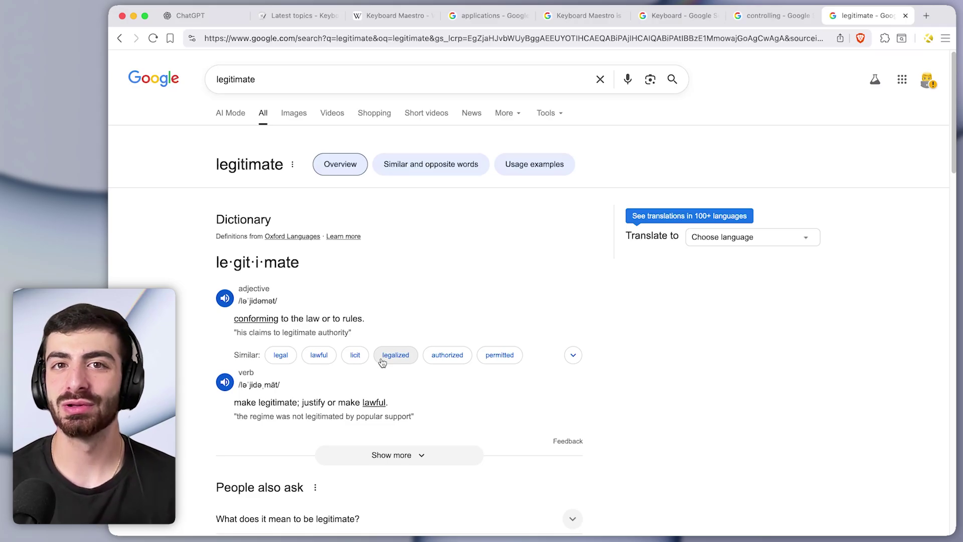
- Cycle back and forth through the open browser tabs, ending on the ChatGPT tab
{"action": "key", "text": "ctrl+shift+Tab"}
{"action": "key", "text": "ctrl+shift+Tab"}
{"action": "key", "text": "ctrl+shift+Tab"}
{"action": "key", "text": "ctrl+shift+Tab"}
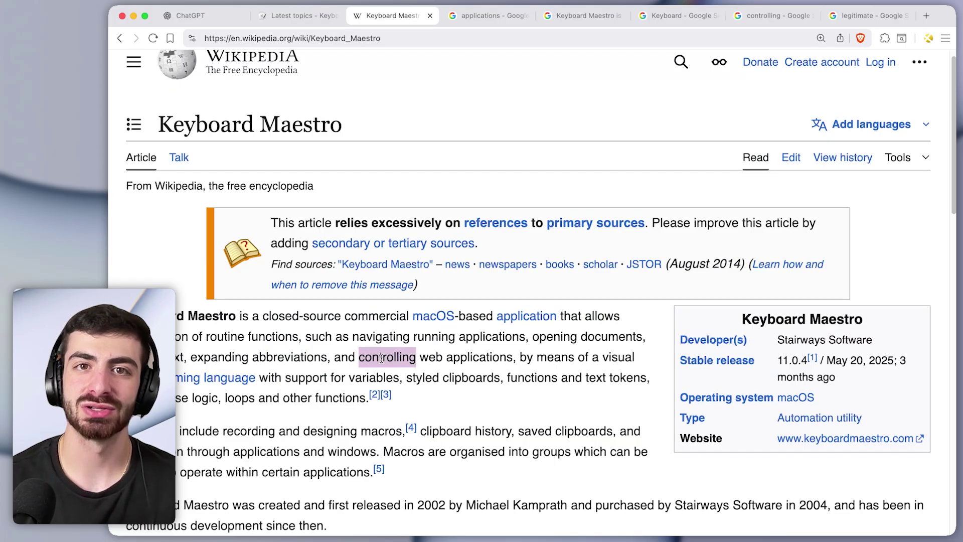
{"action": "key", "text": "ctrl+shift+Tab"}
{"action": "key", "text": "ctrl+Tab"}
{"action": "key", "text": "ctrl+Tab"}
{"action": "key", "text": "ctrl+Tab"}
{"action": "key", "text": "ctrl+Tab"}
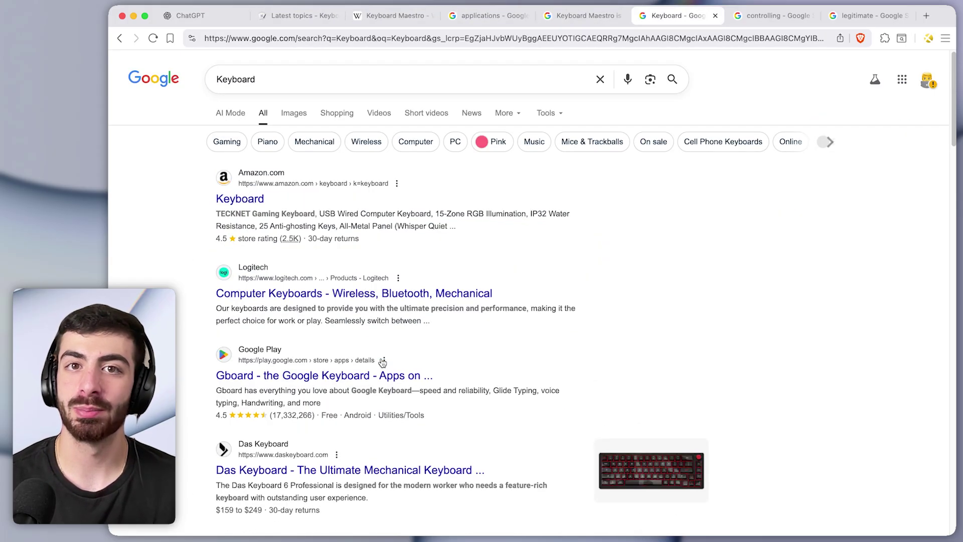
{"action": "key", "text": "ctrl+Tab"}
{"action": "key", "text": "ctrl+shift+Tab"}
{"action": "key", "text": "ctrl+shift+Tab"}
{"action": "key", "text": "ctrl+shift+Tab"}
{"action": "key", "text": "ctrl+shift+Tab"}
{"action": "key", "text": "ctrl+shift+Tab"}
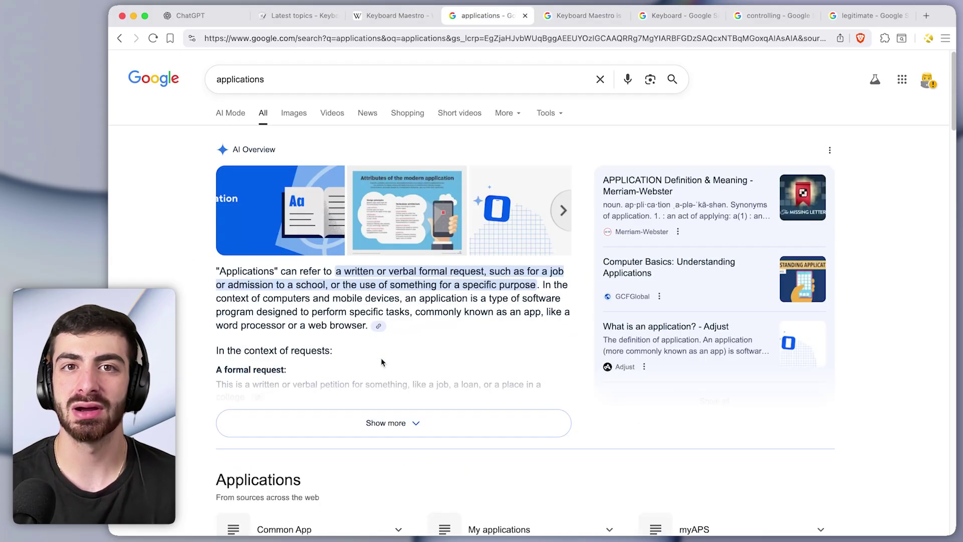
{"action": "key", "text": "ctrl+Tab"}
{"action": "key", "text": "ctrl+Tab"}
{"action": "key", "text": "ctrl+Tab"}
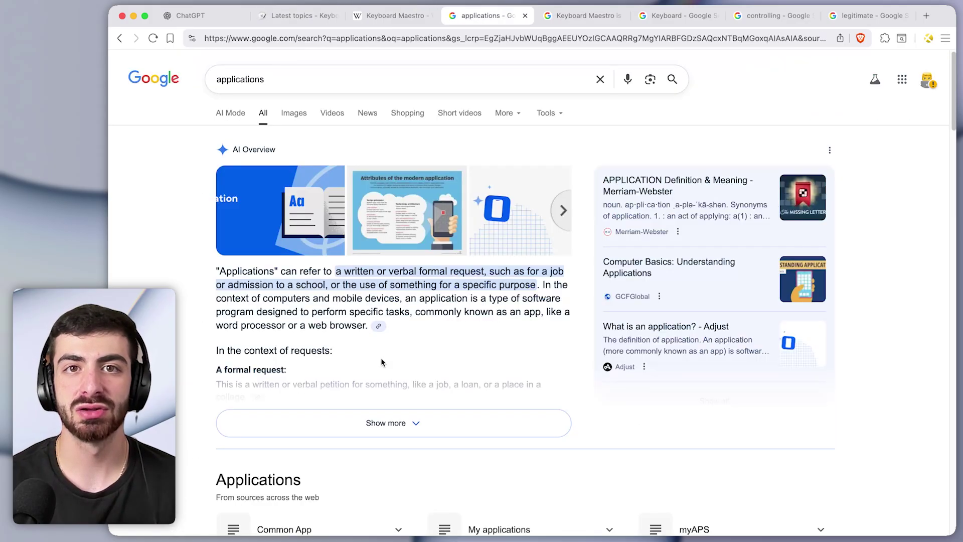
{"action": "key", "text": "ctrl+shift+Tab"}
{"action": "key", "text": "ctrl+shift+Tab"}
{"action": "key", "text": "ctrl+shift+Tab"}
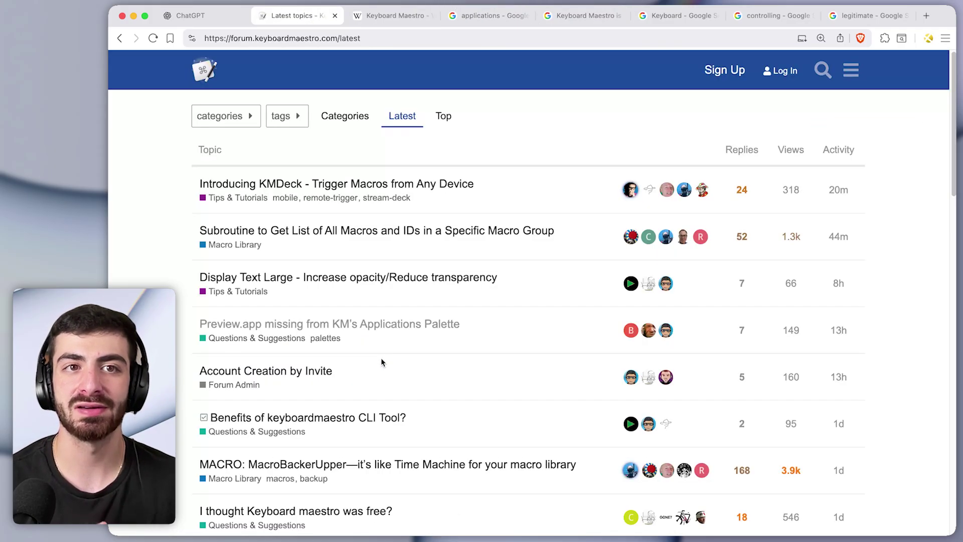
{"action": "key", "text": "ctrl+Tab"}
{"action": "key", "text": "ctrl+shift+Tab"}
{"action": "key", "text": "ctrl+shift+Tab"}
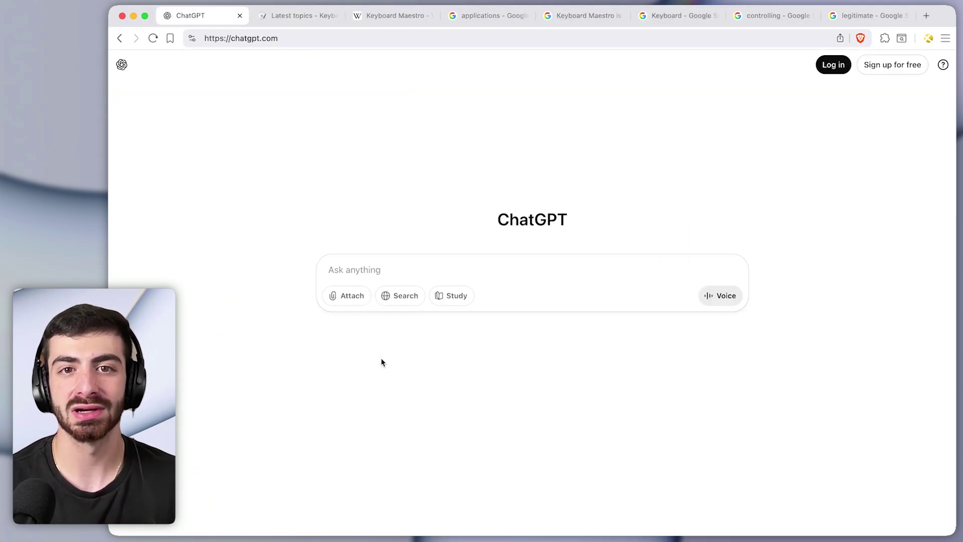
- Switch to Finder, open the Desktop folder in a new tab and return to the Downloads tab
{"action": "key", "text": "super+Tab"}
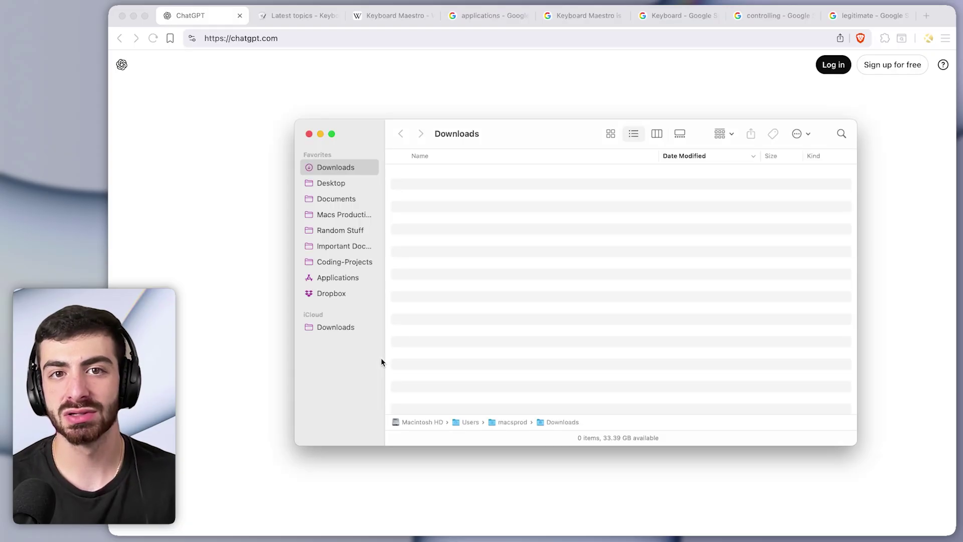
{"action": "key", "text": "super+t"}
{"action": "key", "text": "super+shift+d"}
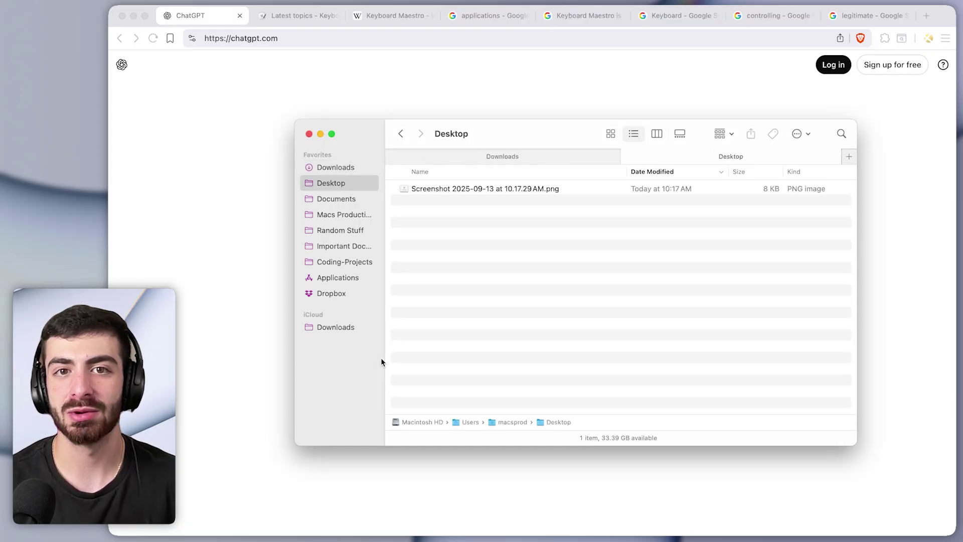
{"action": "key", "text": "ctrl+shift+Tab"}
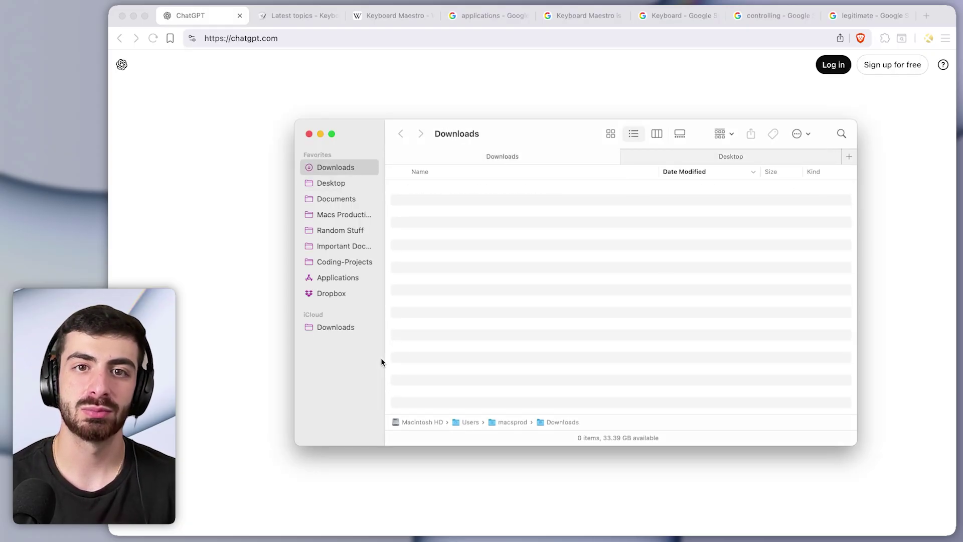
- Switch between the Finder tabs, and in Obsidian between the "5 Time-Saving MACROS for Your Keyboard" note and the new tab
{"action": "key", "text": "ctrl+Tab"}
{"action": "key", "text": "ctrl+shift+Tab"}
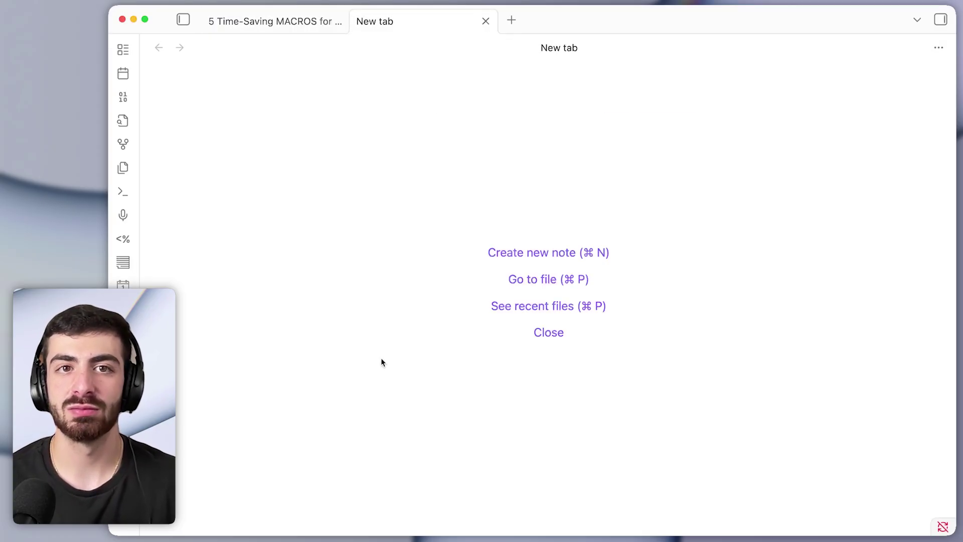
{"action": "key", "text": "ctrl+shift+Tab"}
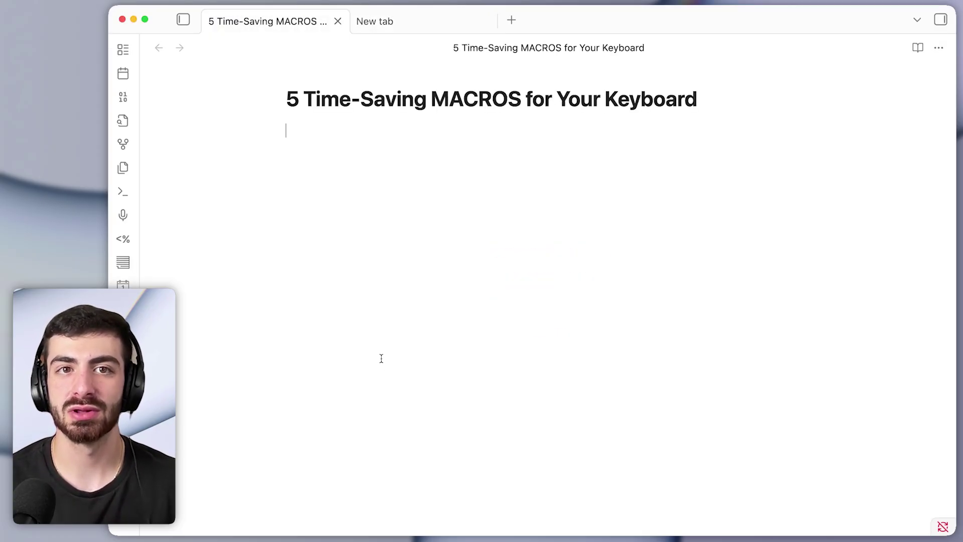
{"action": "key", "text": "ctrl+Tab"}
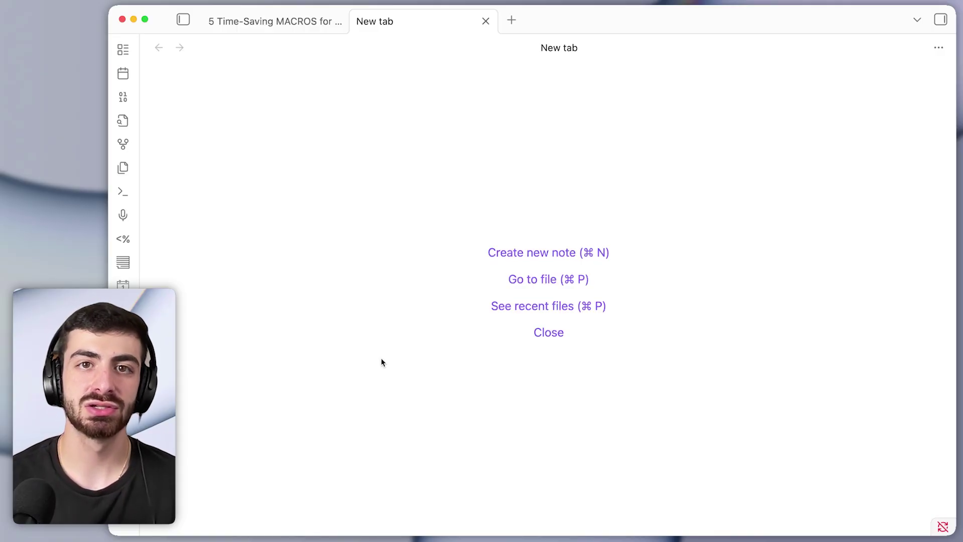
- Switch to the browser, open the "Keyboard Maestro is a closed-source" and "controlling" search tabs, and cycle back to the Wikipedia tab
{"action": "key", "text": "super+Tab"}
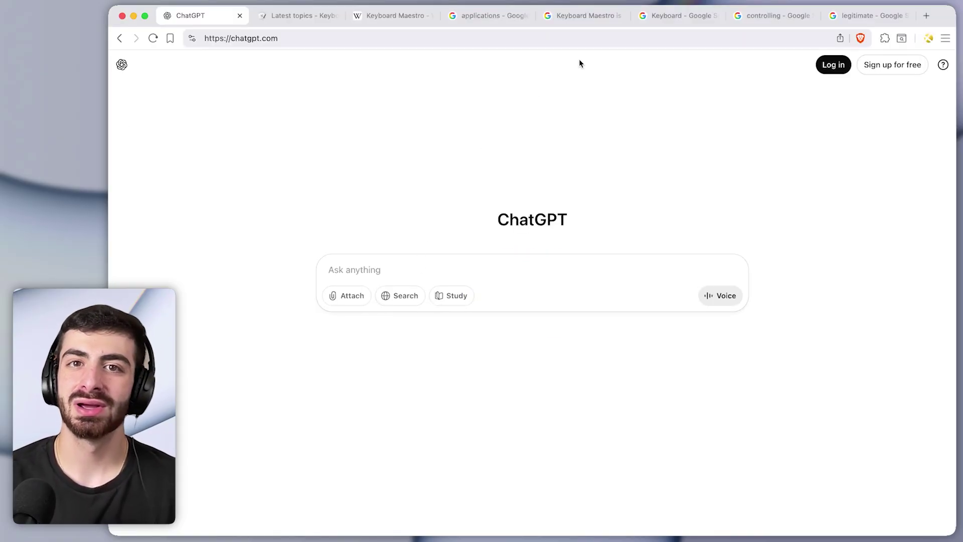
{"action": "left_click", "coordinate": [596, 15]}
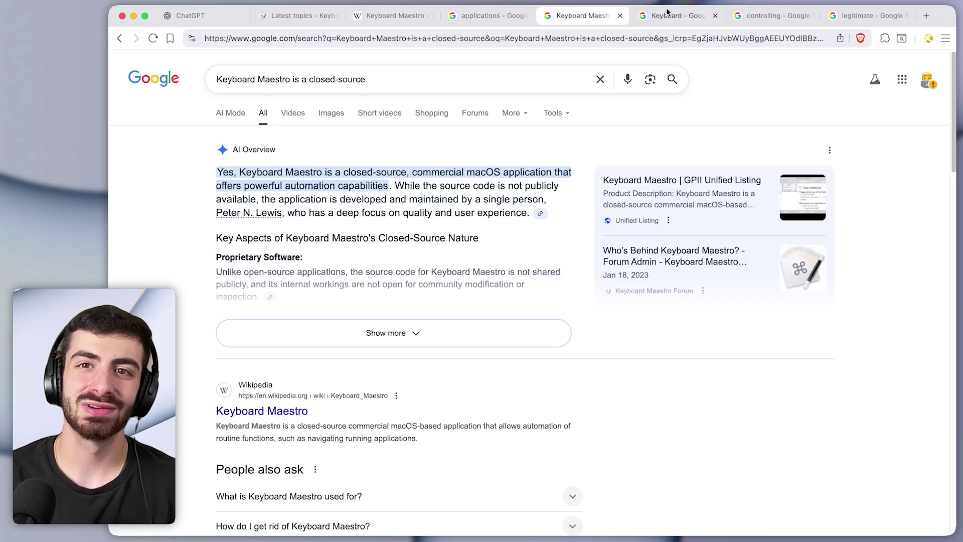
{"action": "left_click", "coordinate": [772, 16]}
{"action": "key", "text": "ctrl+shift+Tab"}
{"action": "key", "text": "ctrl+shift+Tab"}
{"action": "key", "text": "ctrl+shift+Tab"}
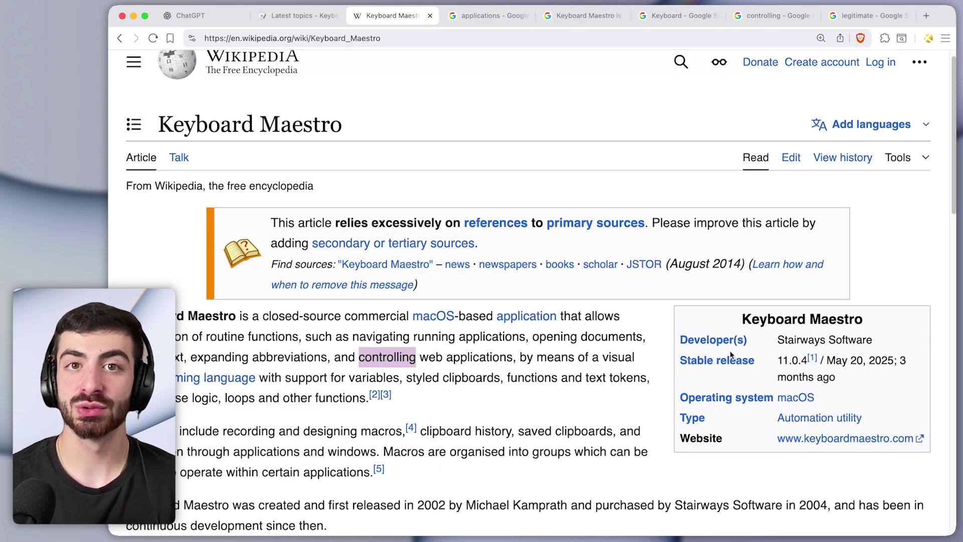
- Switch to Keyboard Maestro Editor and select the ⌥⌘Left Arrow keystroke action in the Switch to Left Tab macro
{"action": "key", "text": "super+Tab"}
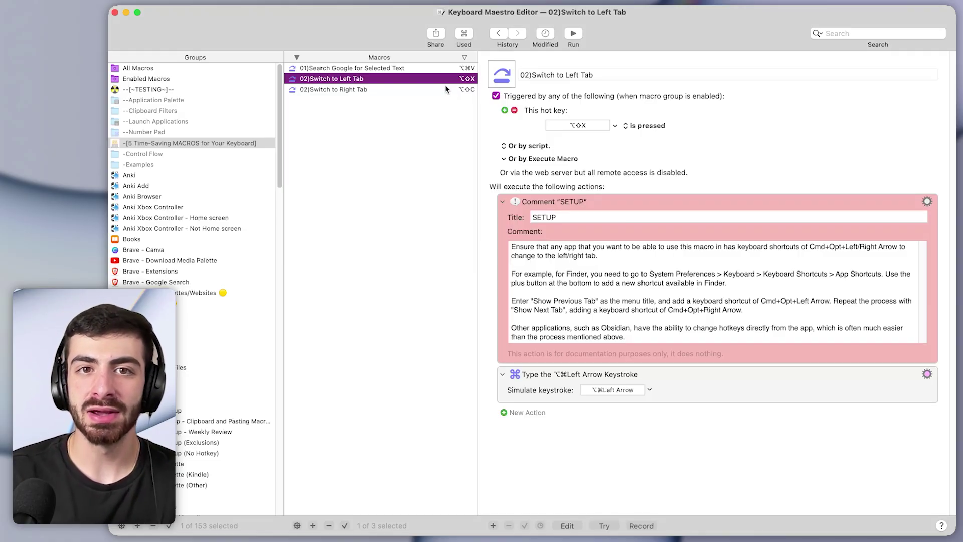
{"action": "left_click", "coordinate": [692, 381]}
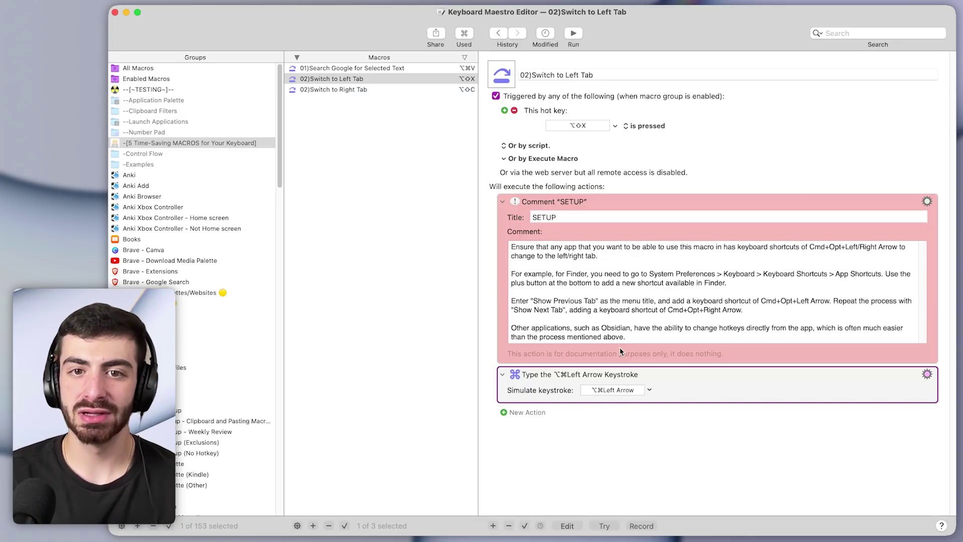
- Return to the browser and alternate between the Wikipedia tab and its left neighbour, ending on the Wikipedia tab
{"action": "key", "text": "super+Tab"}
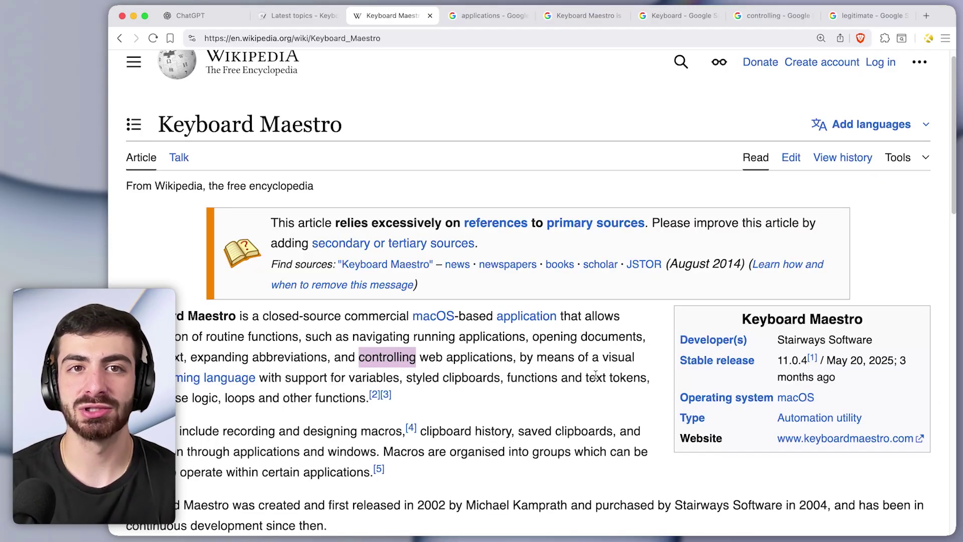
{"action": "key", "text": "ctrl+shift+Tab"}
{"action": "key", "text": "ctrl+Tab"}
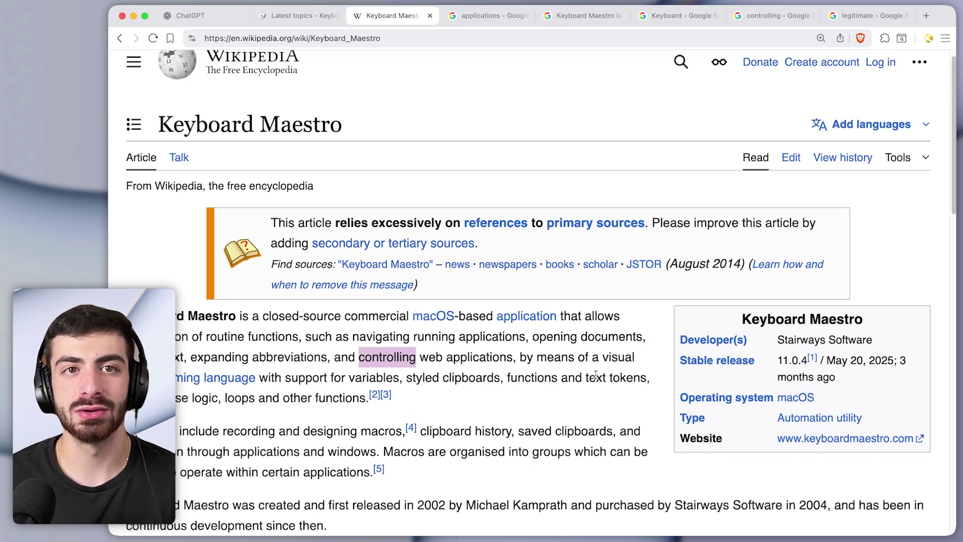
{"action": "key", "text": "ctrl+shift+Tab"}
{"action": "key", "text": "ctrl+Tab"}
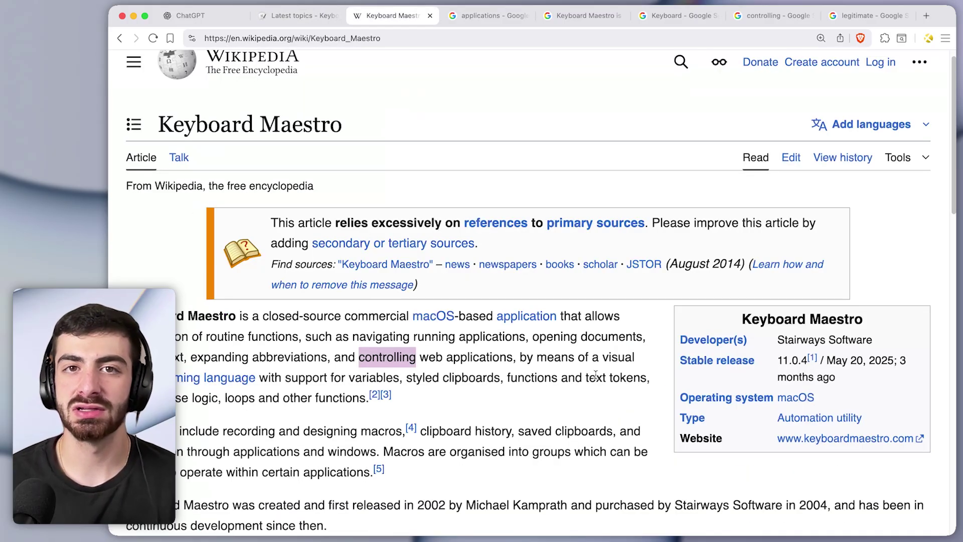
{"action": "key", "text": "ctrl+shift+Tab"}
{"action": "key", "text": "ctrl+Tab"}
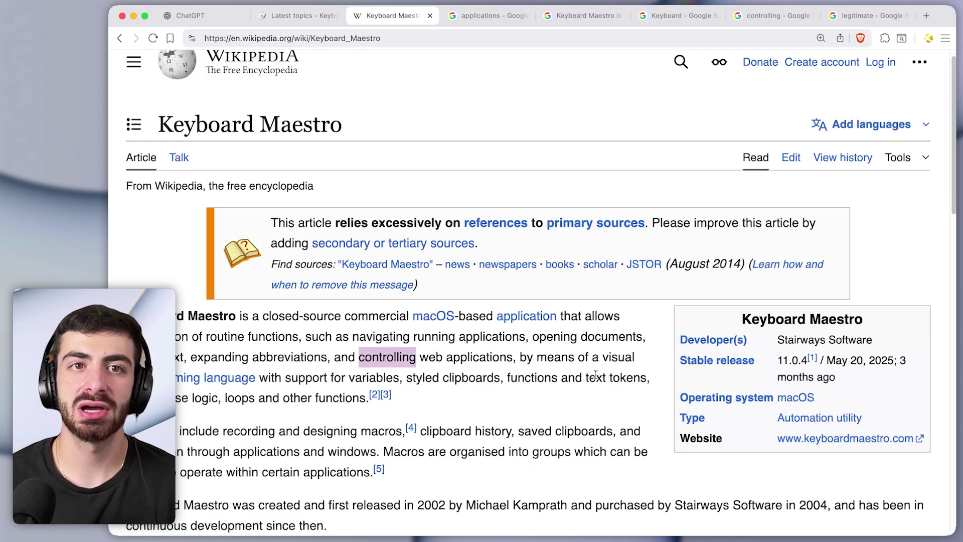
- In Keyboard Maestro Editor, review the SETUP comment of the Switch to Left Tab macro and select the Switch to Right Tab macro
{"action": "key", "text": "super+Tab"}
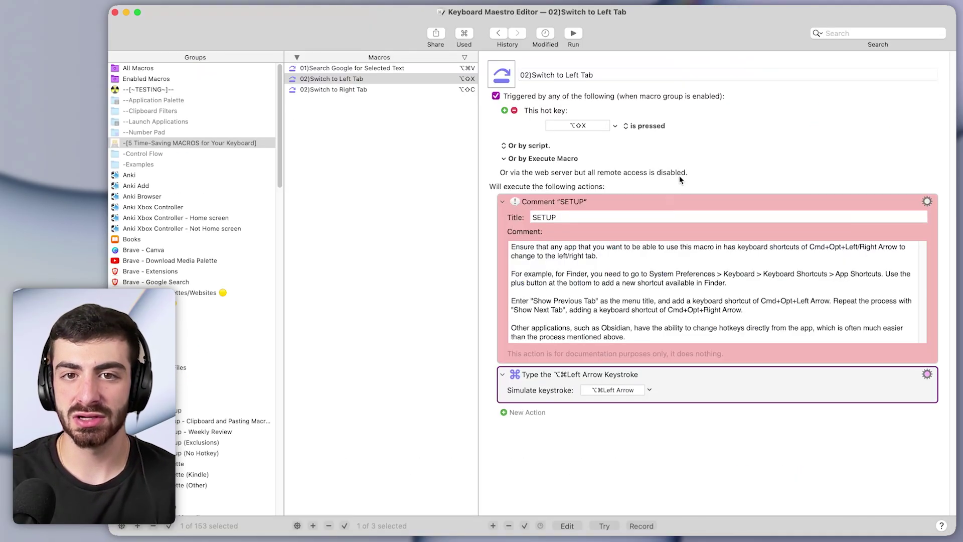
{"action": "left_click_drag", "start_coordinate": [651, 326], "coordinate": [578, 294]}
{"action": "left_click", "coordinate": [577, 293]}
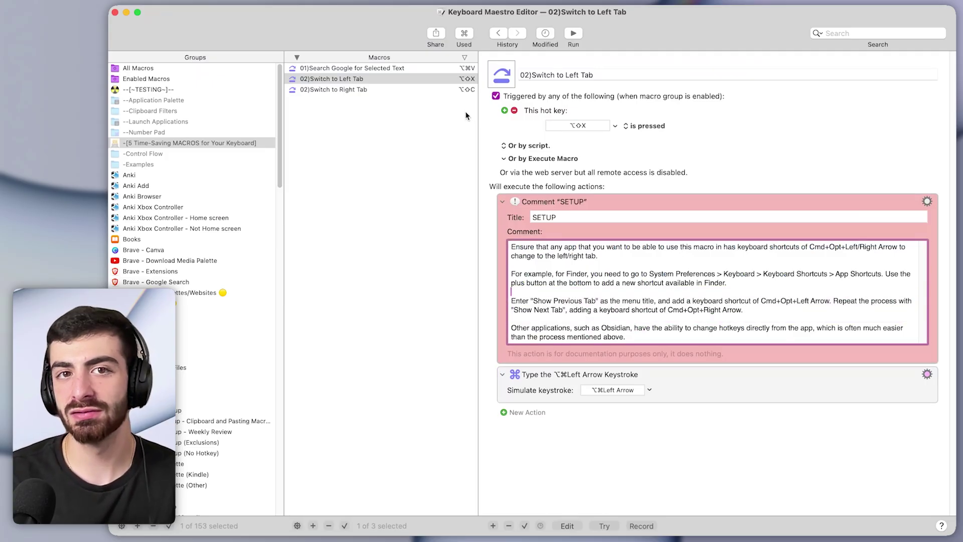
{"action": "left_click", "coordinate": [433, 91]}
- In the browser, run the left and right tab-switching macros repeatedly across the open tabs and open the "controlling" search tab
{"action": "key", "text": "super+Tab"}
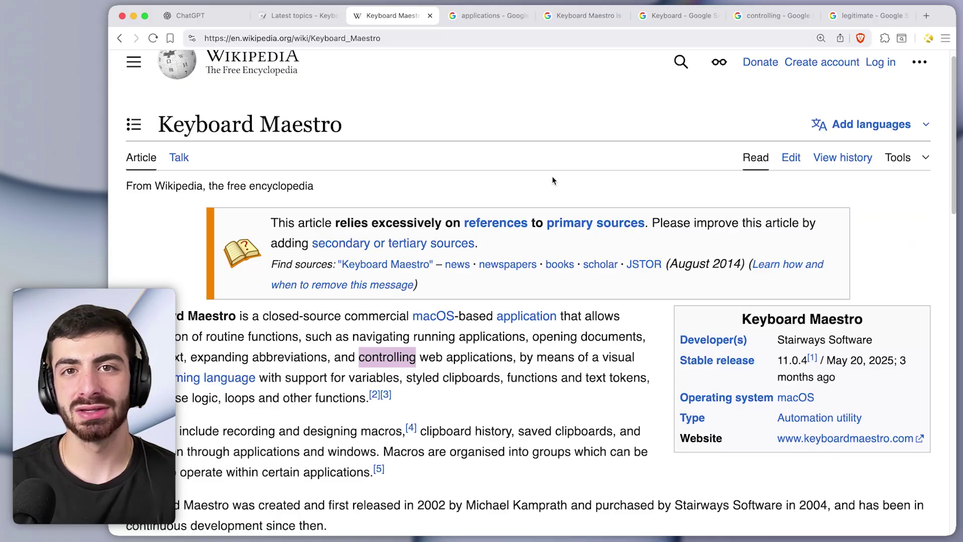
{"action": "key", "text": "alt+shift+c"}
{"action": "key", "text": "alt+shift+c"}
{"action": "key", "text": "alt+shift+c"}
{"action": "key", "text": "alt+shift+c"}
{"action": "key", "text": "alt+shift+c"}
{"action": "key", "text": "alt+shift+c"}
{"action": "key", "text": "alt+shift+c"}
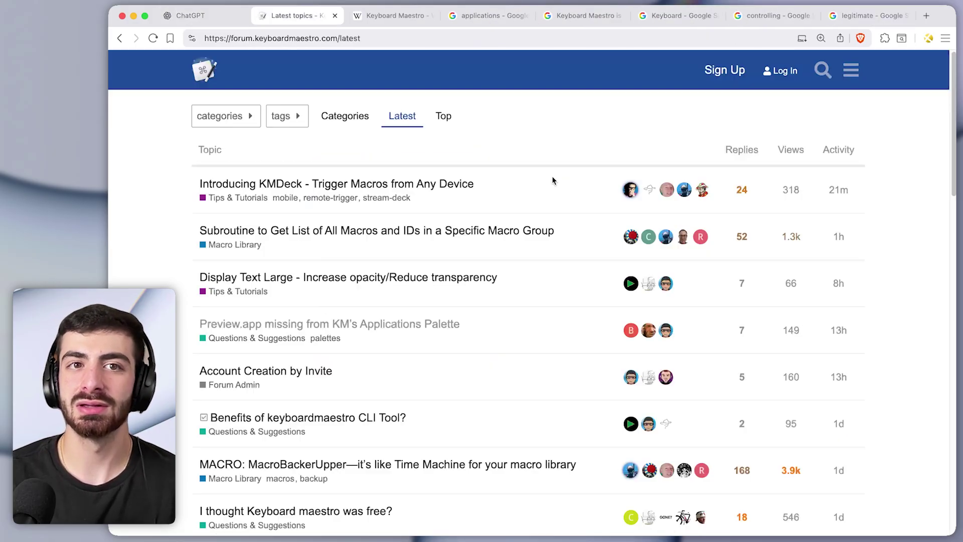
{"action": "key", "text": "alt+shift+c"}
{"action": "key", "text": "alt+shift+c"}
{"action": "key", "text": "alt+shift+c"}
{"action": "key", "text": "alt+shift+x"}
{"action": "key", "text": "alt+shift+x"}
{"action": "key", "text": "alt+shift+x"}
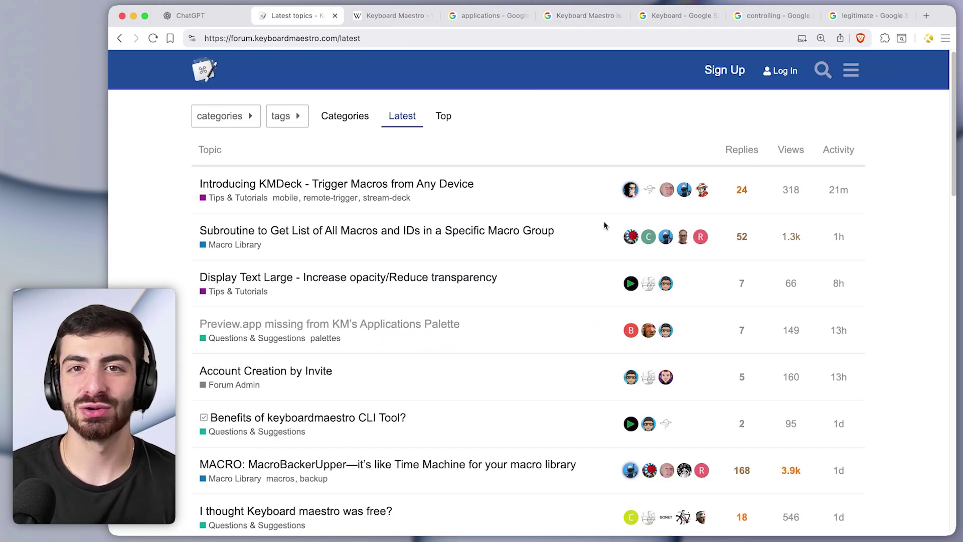
{"action": "left_click", "coordinate": [768, 17]}
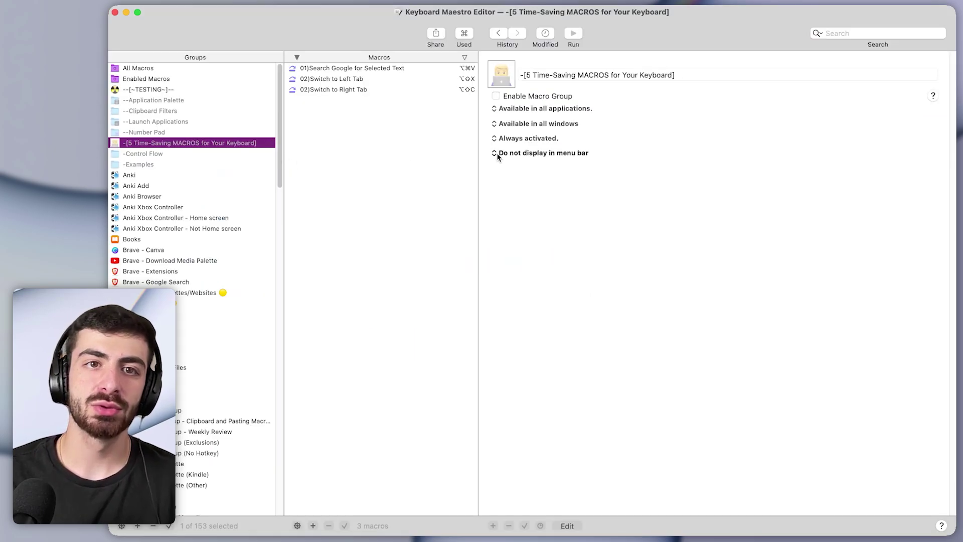
- Select the macros listed in the "5 Time-Saving MACROS for Your Keyboard" group in Keyboard Maestro Editor
{"action": "left_click", "coordinate": [405, 78]}
{"action": "left_click", "coordinate": [390, 72], "text": "shift"}
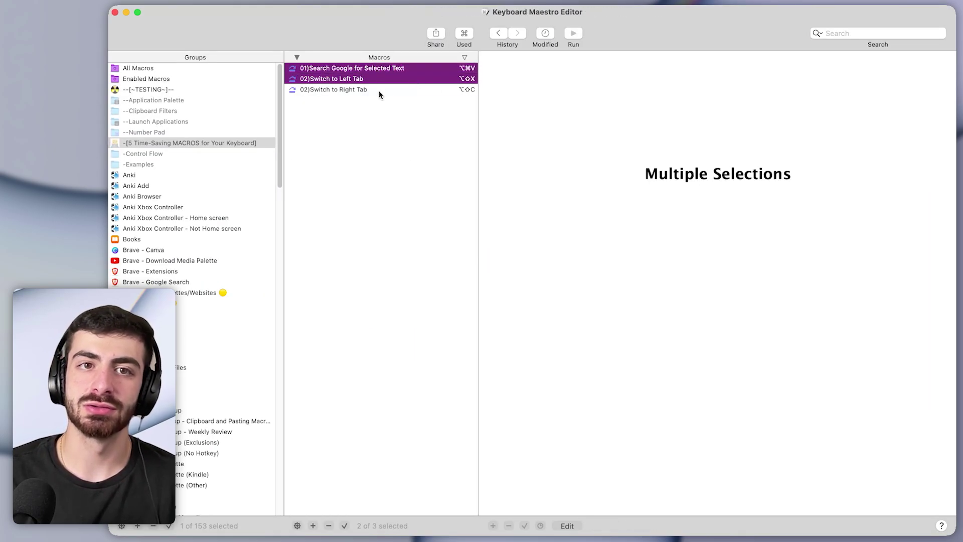
{"action": "left_click", "coordinate": [378, 89]}
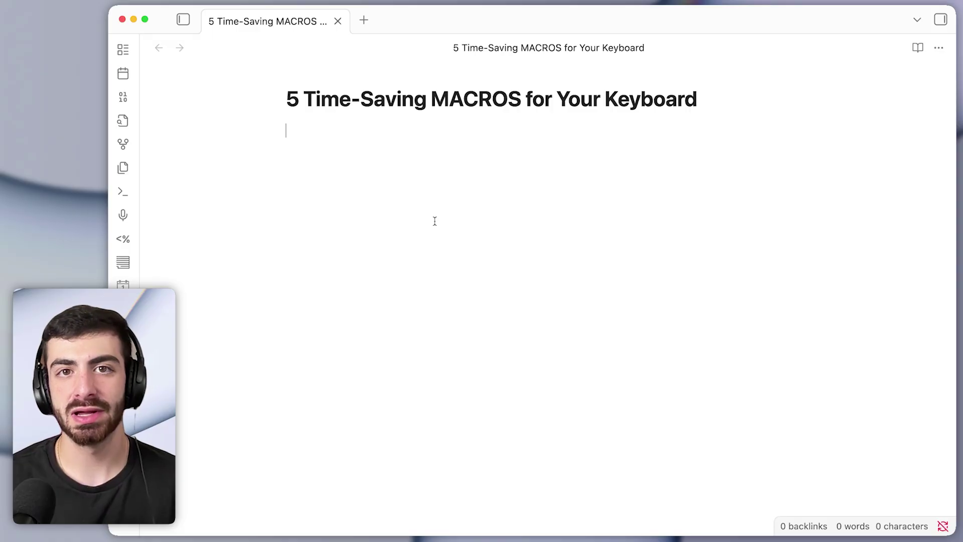
- Enter the deliberately misspelled text "This is a sentnce" in the "5 Time-Saving MACROS for Your Keyboard" note in Obsidian
{"action": "type", "text": "T"}
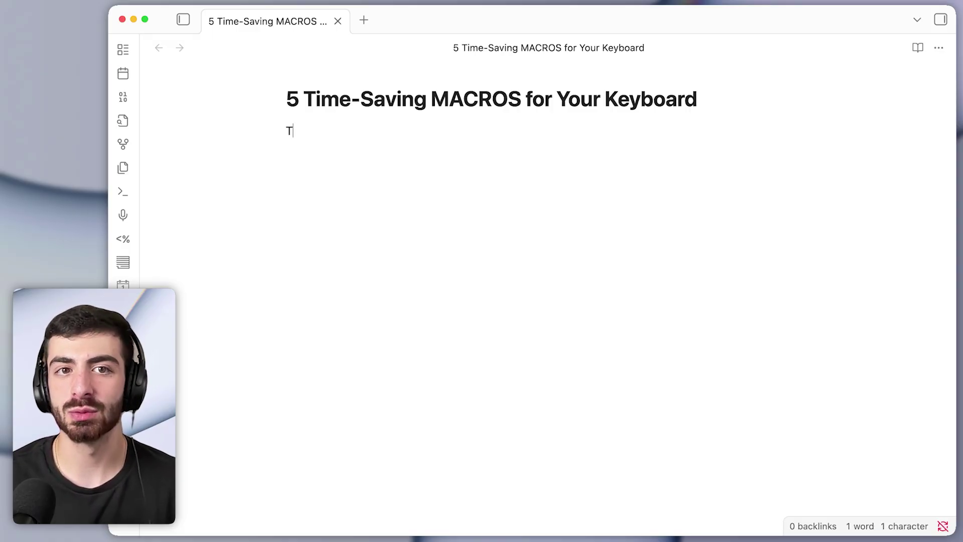
{"action": "type", "text": "his is"}
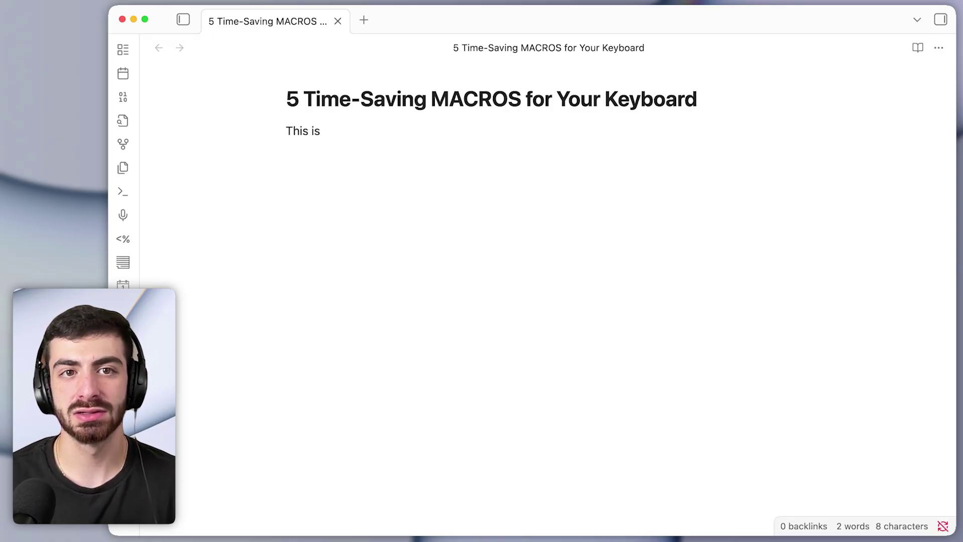
{"action": "type", "text": " a sentn"}
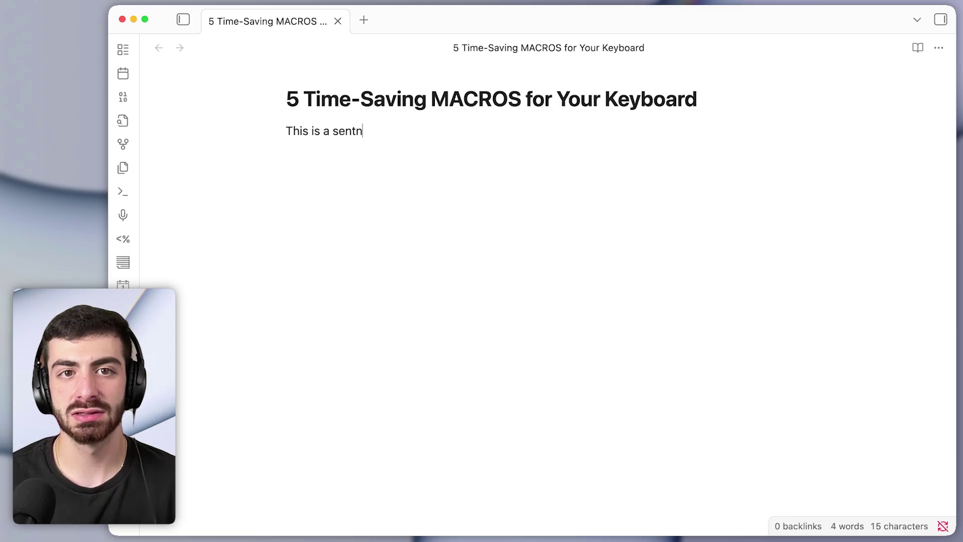
{"action": "type", "text": "ce"}
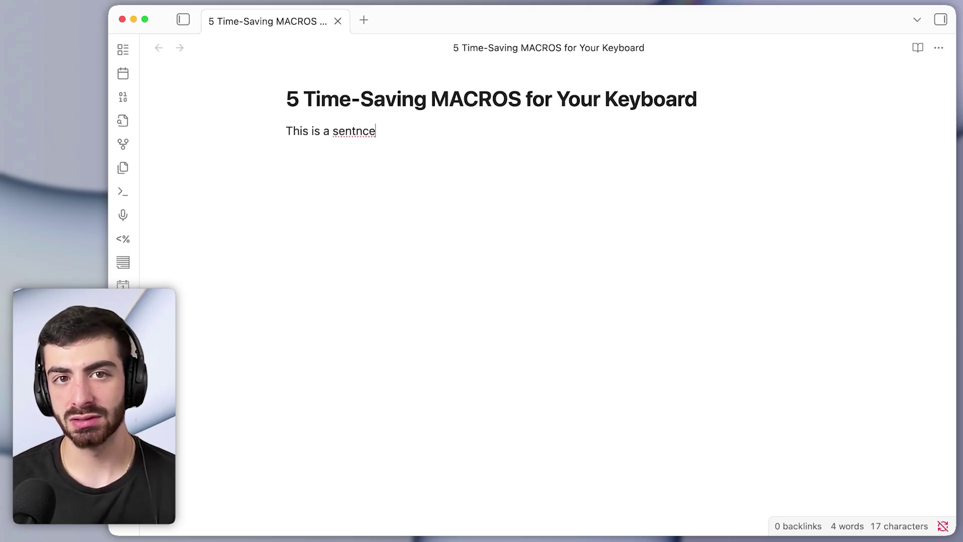
- Run the spelling correction macro on "sentnce", browse the suggested words and replace it with "sentence"
{"action": "key", "text": "super+slash"}
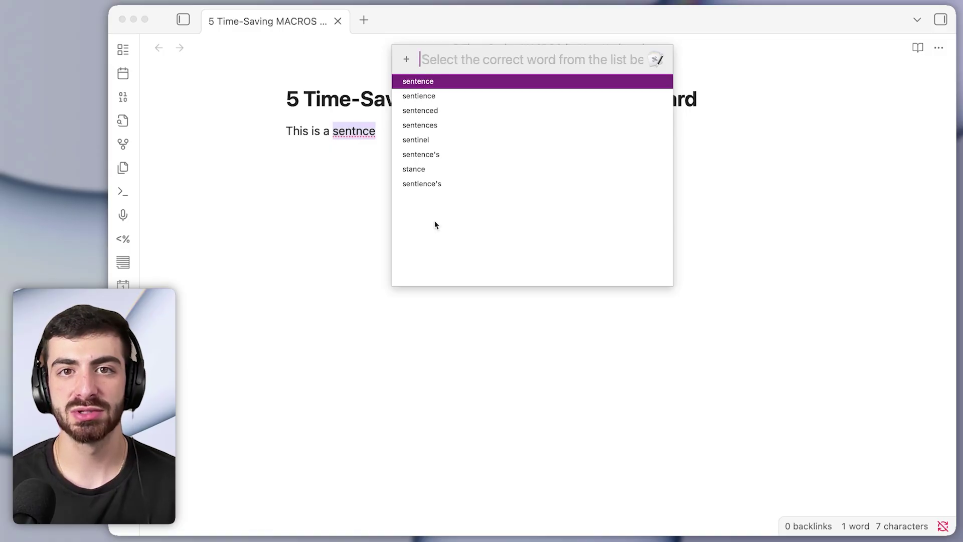
{"action": "key", "text": "Down"}
{"action": "key", "text": "Down"}
{"action": "key", "text": "Down"}
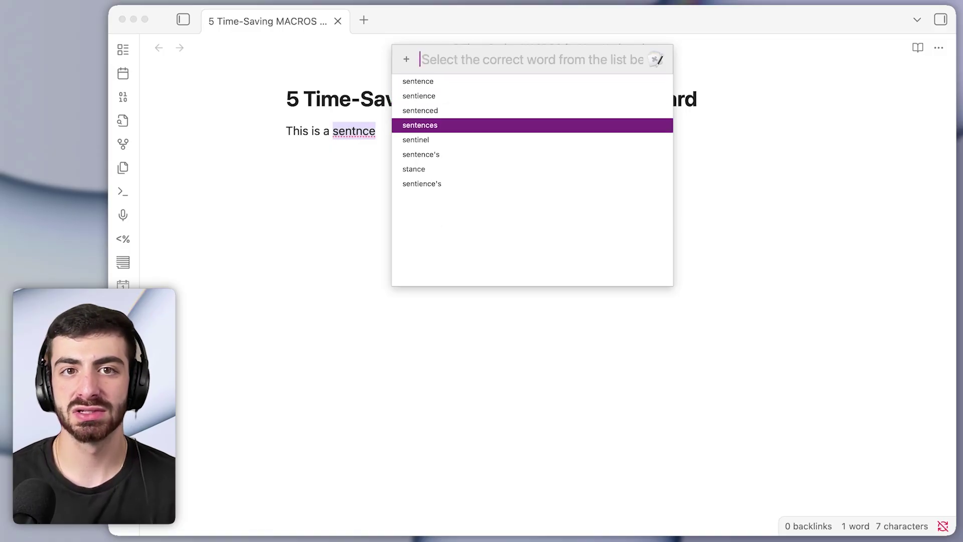
{"action": "key", "text": "Up"}
{"action": "key", "text": "Up"}
{"action": "key", "text": "Up"}
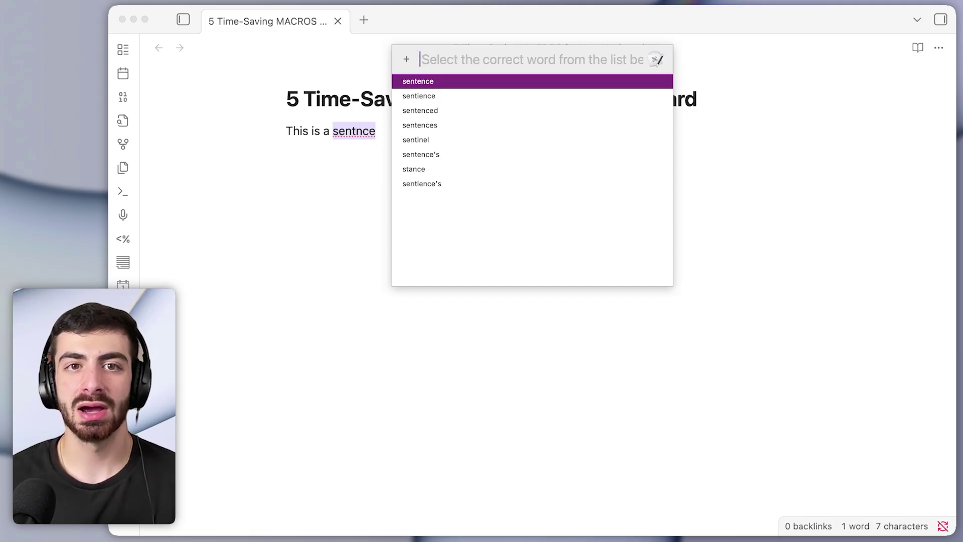
{"action": "key", "text": "Down"}
{"action": "key", "text": "Down"}
{"action": "key", "text": "Down"}
{"action": "key", "text": "Down"}
{"action": "key", "text": "Up"}
{"action": "key", "text": "Up"}
{"action": "key", "text": "Up"}
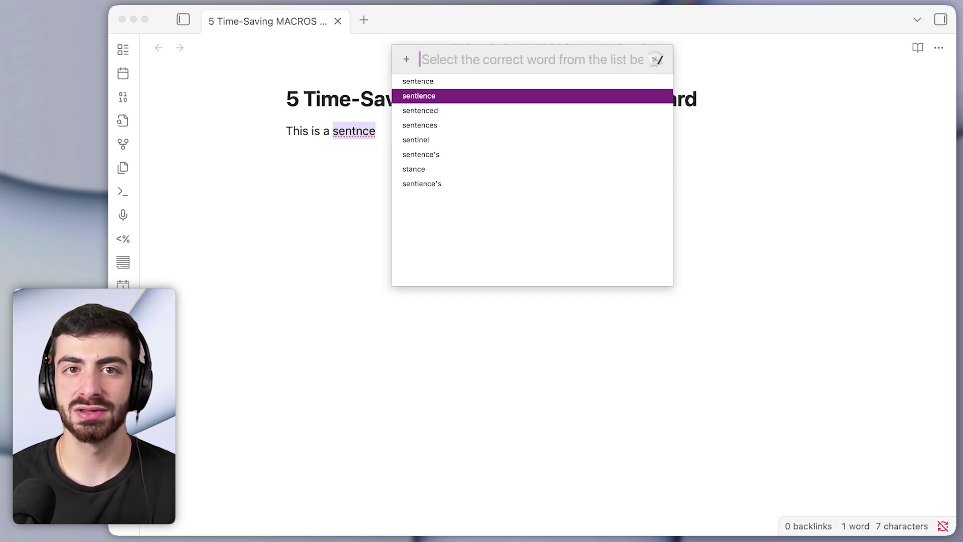
{"action": "key", "text": "Up"}
{"action": "key", "text": "Return"}
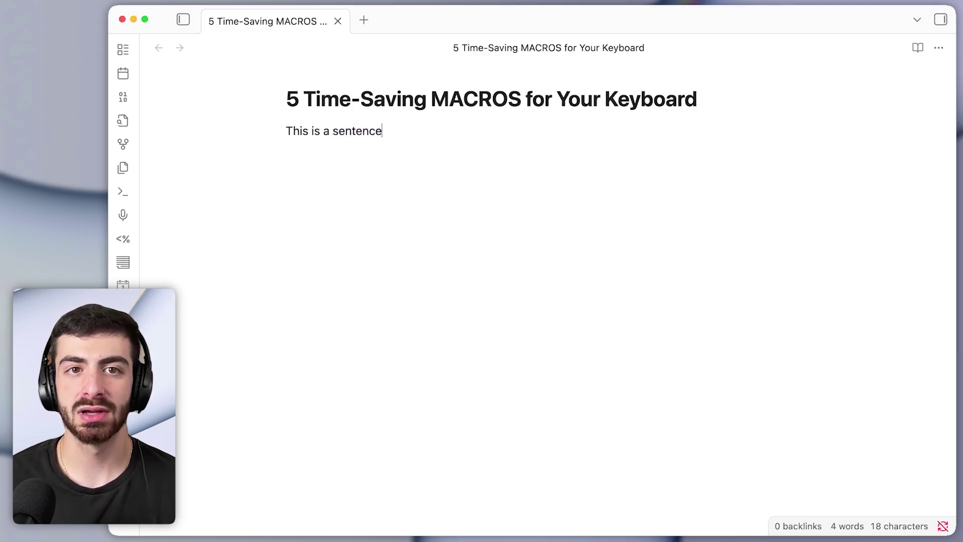
- Continue the sentence in the note with the words "with misspelled words"
{"action": "key", "text": "alt+shift+Left"}
{"action": "key", "text": "Right"}
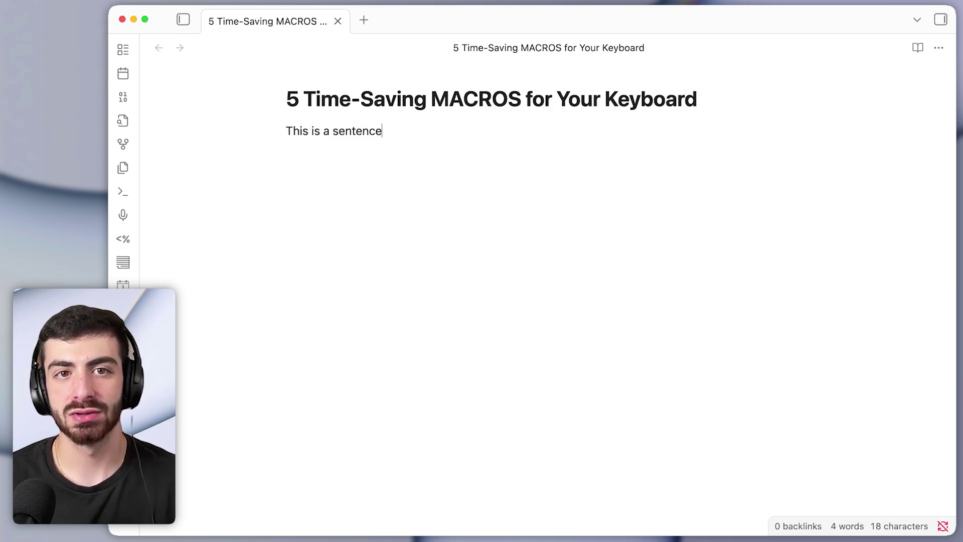
{"action": "type", "text": "with mis"}
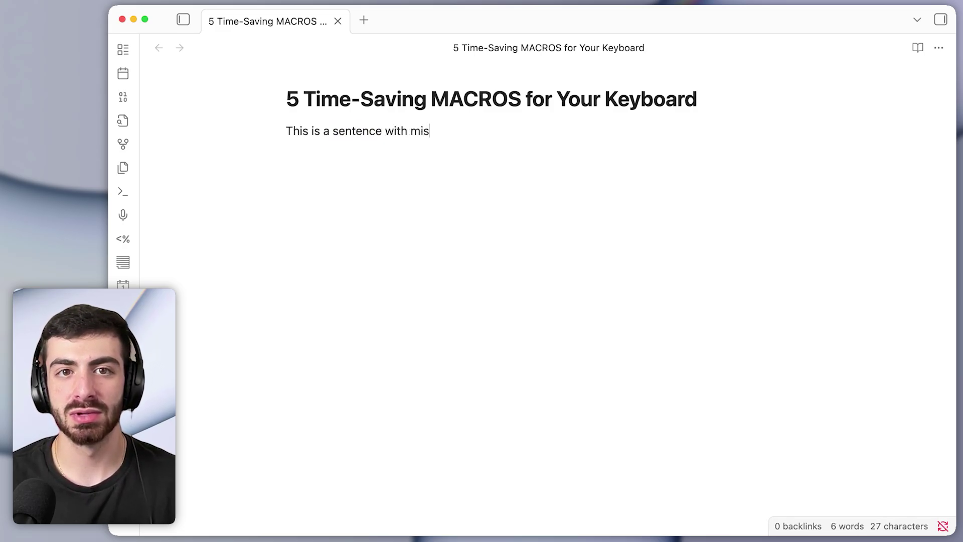
{"action": "type", "text": "spelled"}
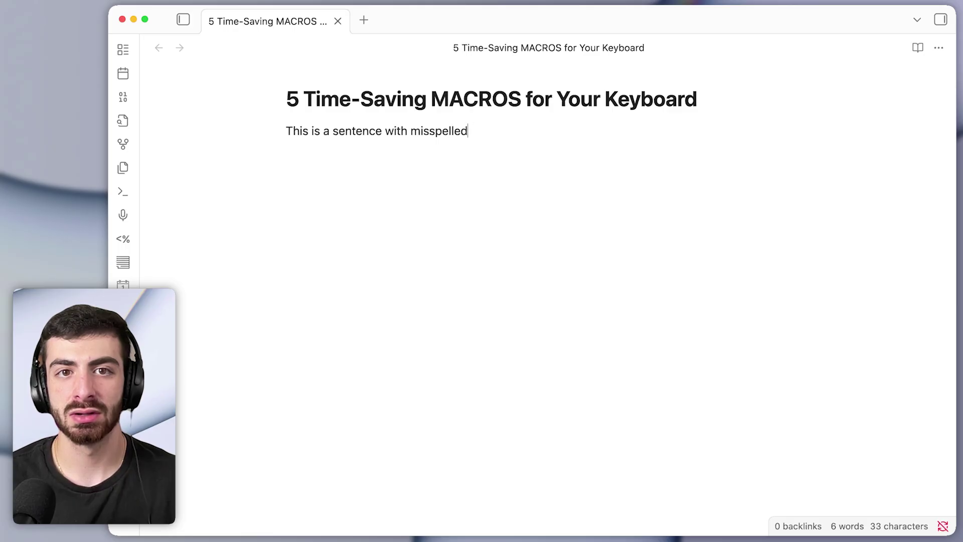
{"action": "type", "text": " works"}
{"action": "key", "text": "BackSpace"}
{"action": "key", "text": "BackSpace"}
{"action": "type", "text": "ds"}
- Remove a letter from "misspelled" in the note's sentence and correct it with the spelling macro's "misspelled" suggestion
{"action": "key", "text": "alt+Left"}
{"action": "key", "text": "Left"}
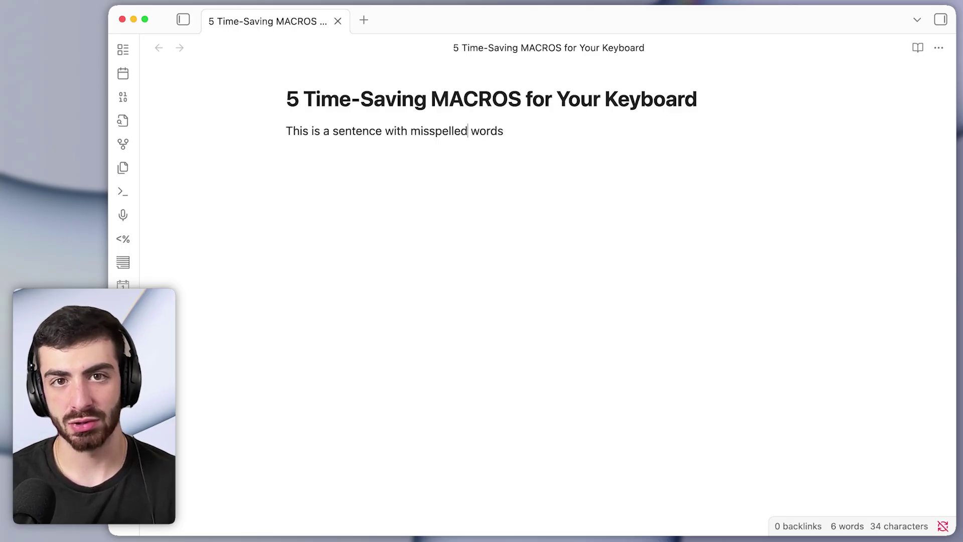
{"action": "key", "text": "alt+shift+Left"}
{"action": "key", "text": "ctrl+alt+s"}
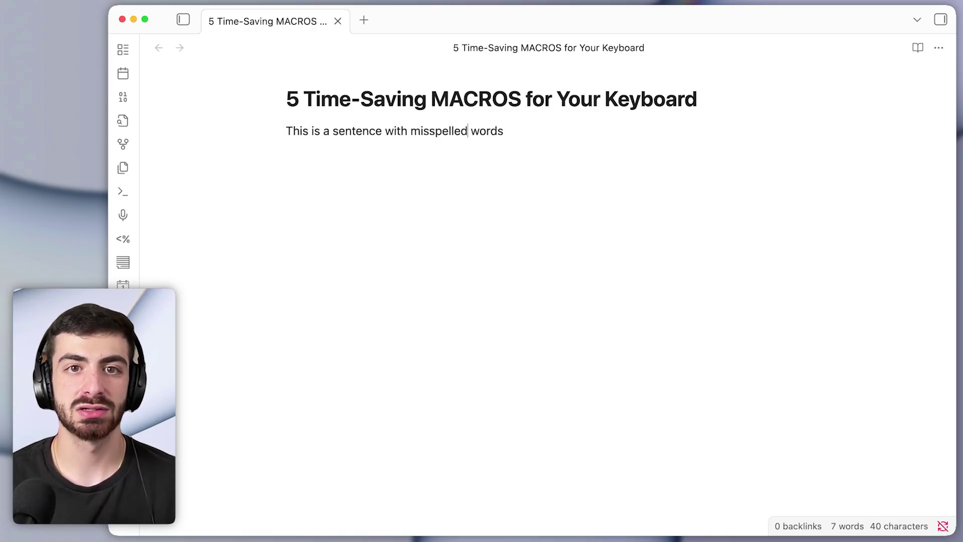
{"action": "key", "text": "Left"}
{"action": "key", "text": "BackSpace"}
{"action": "key", "text": "super+;"}
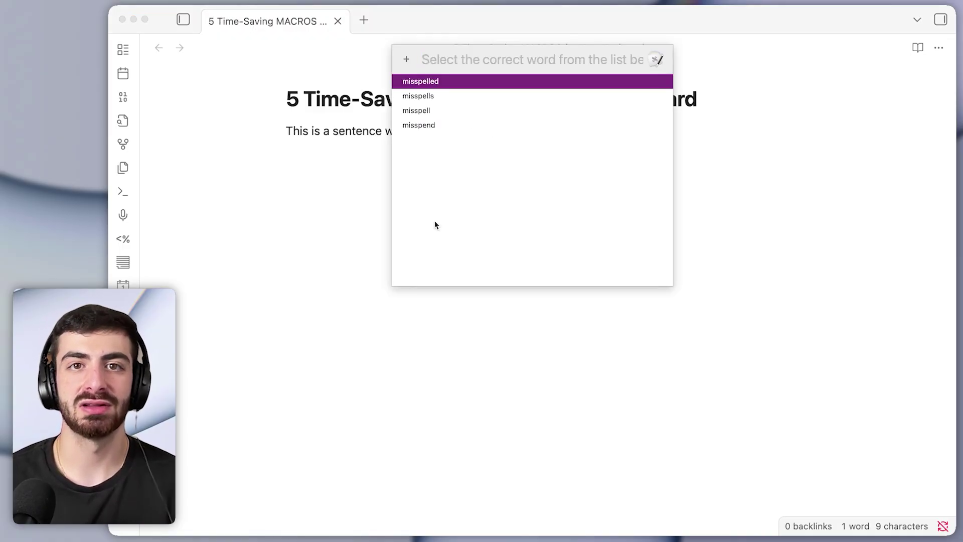
{"action": "key", "text": "Return"}
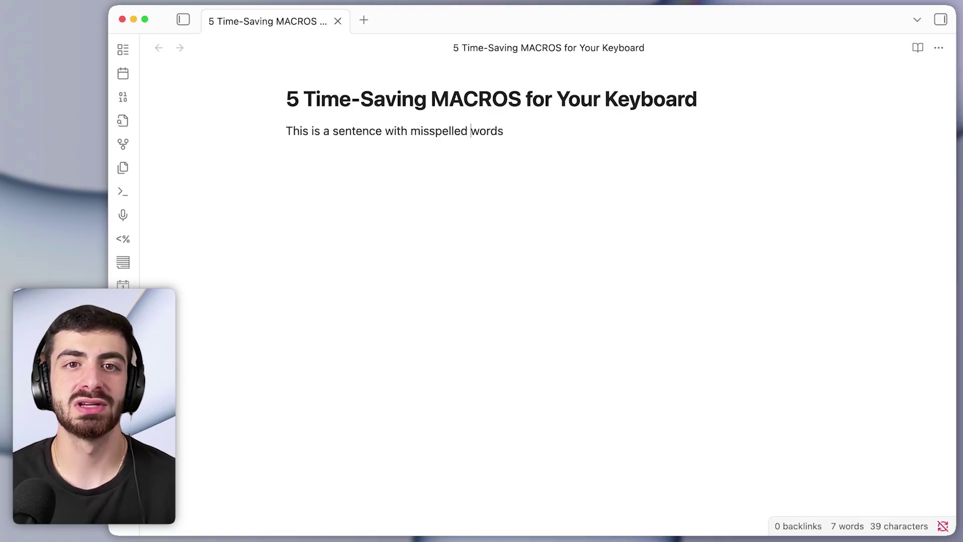
{"action": "left_click", "coordinate": [503, 131]}
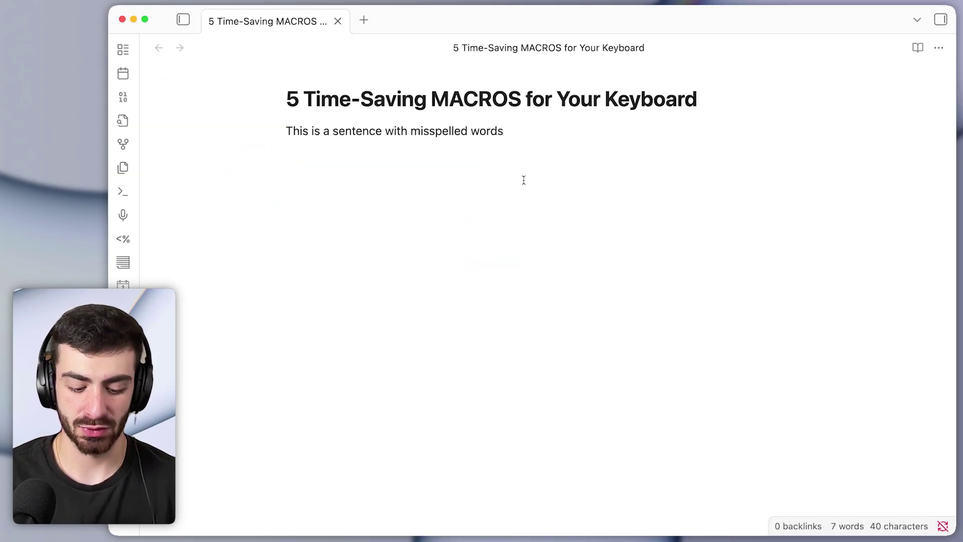
- Switch to Keyboard Maestro Editor and look through the actions of the "03)Spell Check" macro
{"action": "key", "text": "ctrl+alt+super+s"}
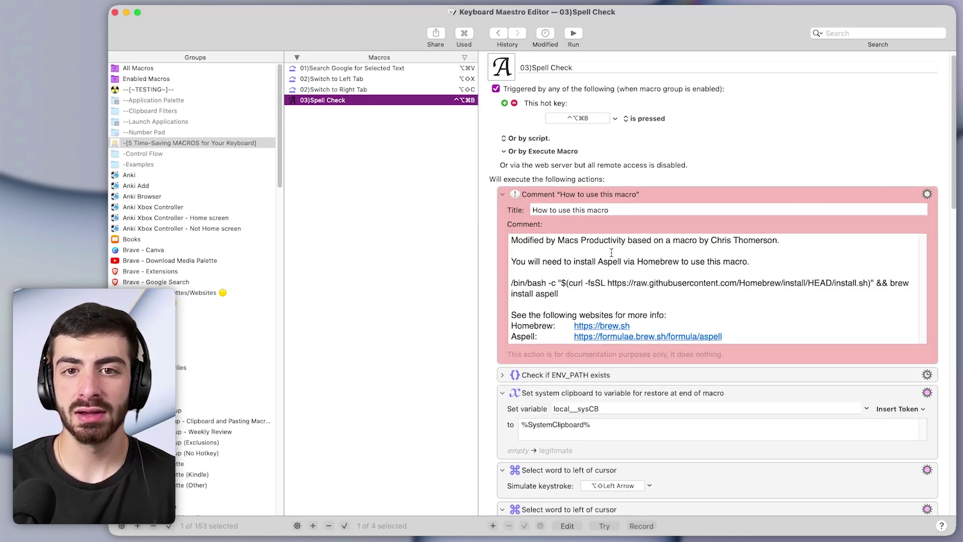
{"action": "scroll", "coordinate": [614, 258], "scroll_direction": "down", "scroll_amount": 5}
{"action": "scroll", "coordinate": [613, 256], "scroll_direction": "down", "scroll_amount": 15}
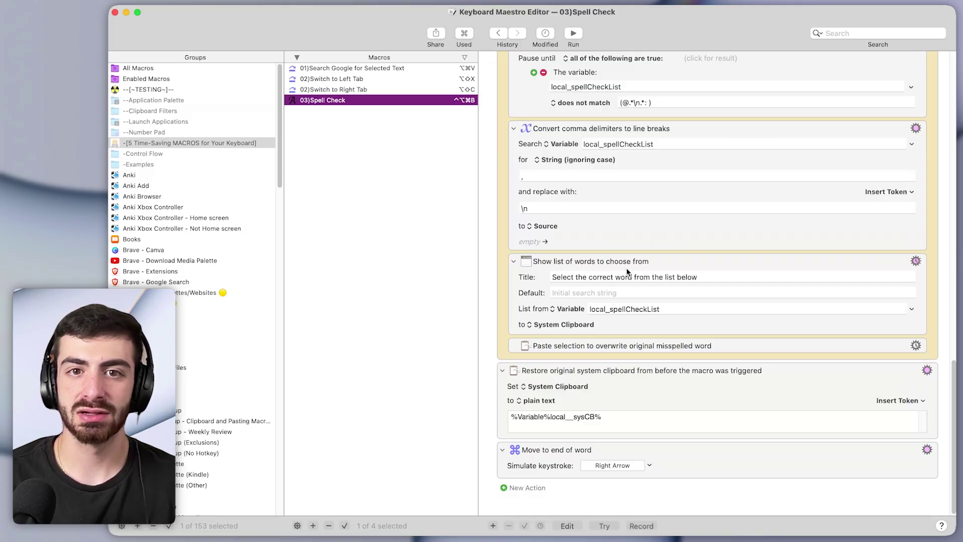
{"action": "scroll", "coordinate": [624, 357], "scroll_direction": "up", "scroll_amount": 20}
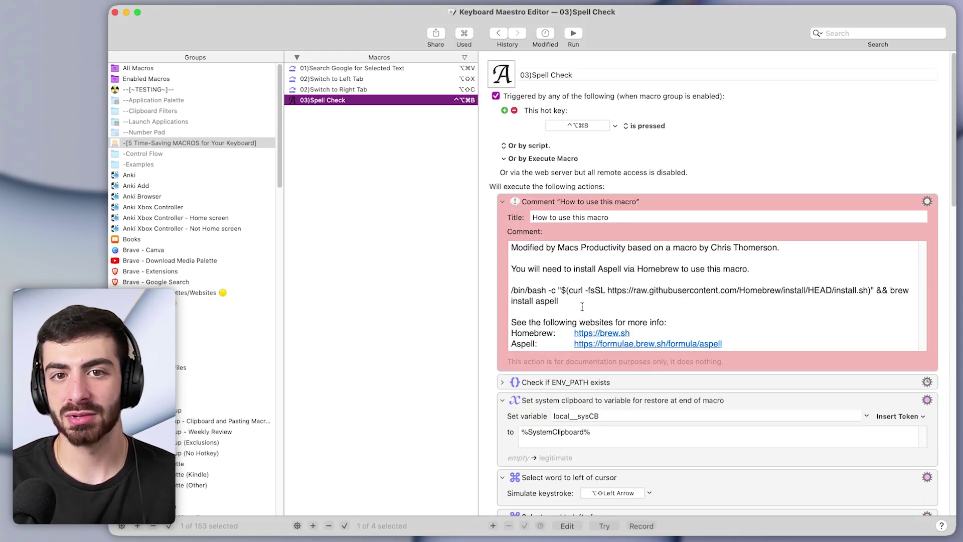
- Copy the Homebrew and Aspell install command from the "How to use this macro" comment, paste it into Terminal without running it, and close that window
{"action": "left_click_drag", "start_coordinate": [582, 305], "coordinate": [508, 289]}
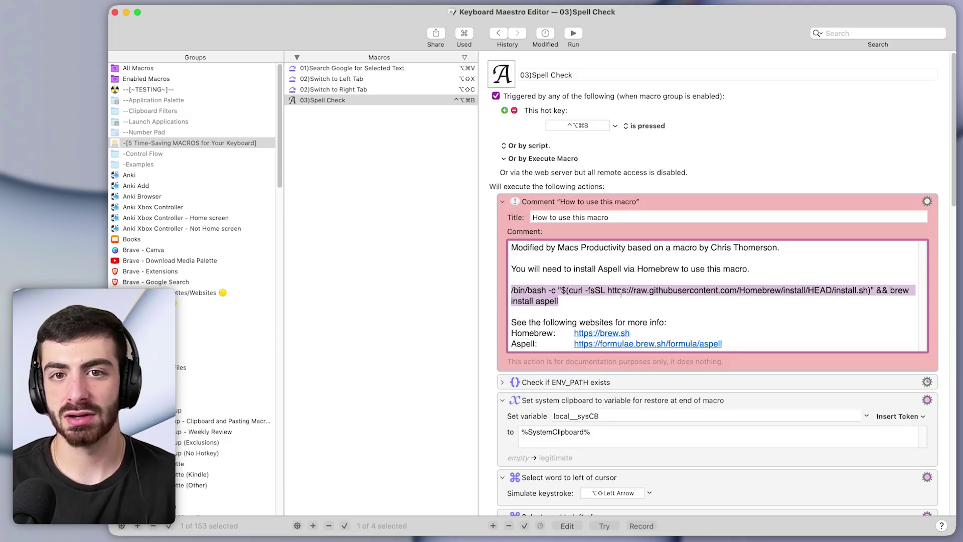
{"action": "key", "text": "super+c"}
{"action": "key", "text": "super+Tab"}
{"action": "key", "text": "super+v"}
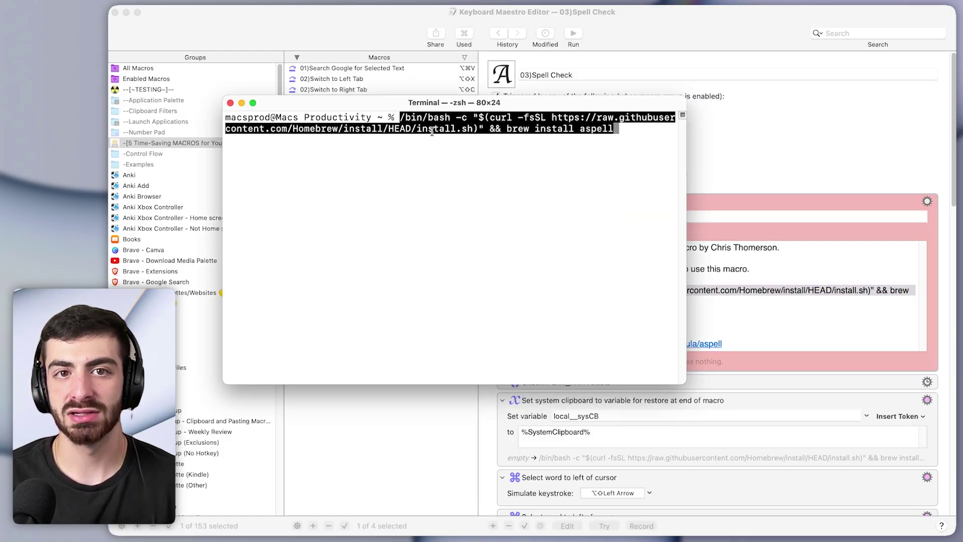
{"action": "key", "text": "super+w"}
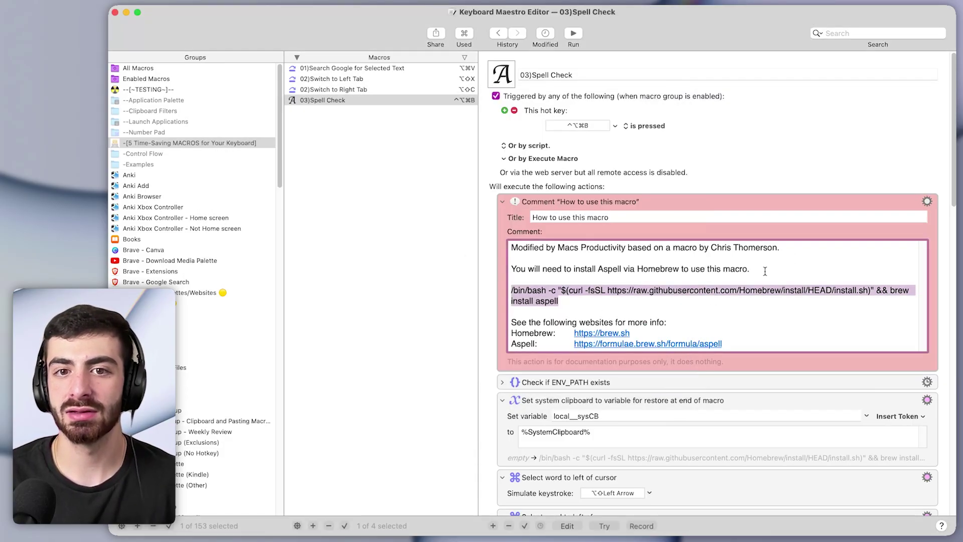
- Examine the Spell Check macro's remaining actions and its "How to use this macro" comment
{"action": "scroll", "coordinate": [715, 400], "scroll_direction": "down", "scroll_amount": 10}
{"action": "scroll", "coordinate": [715, 399], "scroll_direction": "down", "scroll_amount": 10}
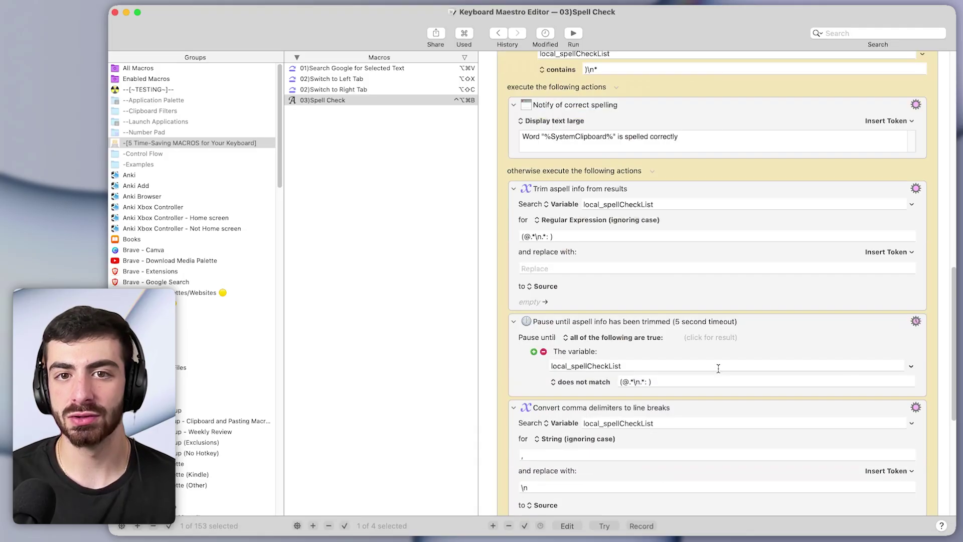
{"action": "scroll", "coordinate": [718, 370], "scroll_direction": "up", "scroll_amount": 15}
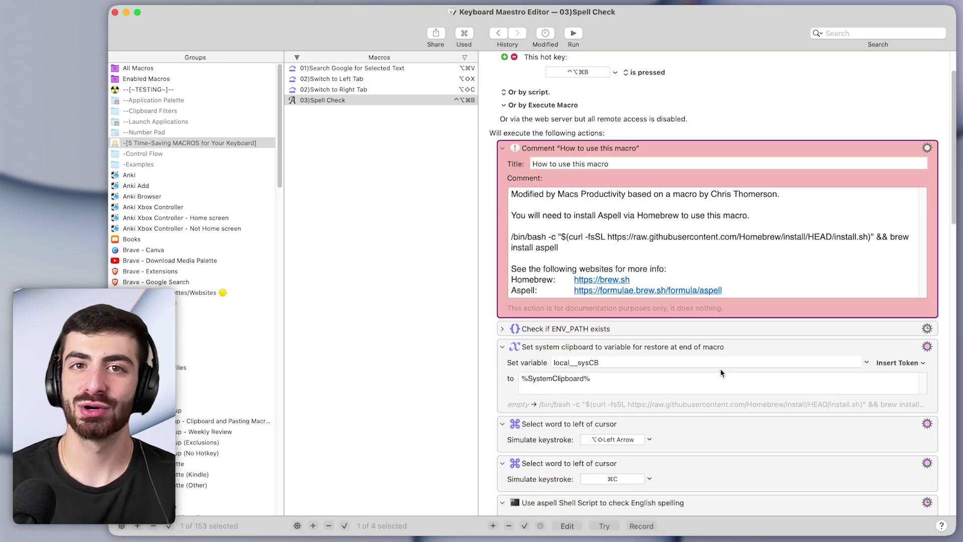
{"action": "scroll", "coordinate": [721, 373], "scroll_direction": "up", "scroll_amount": 3}
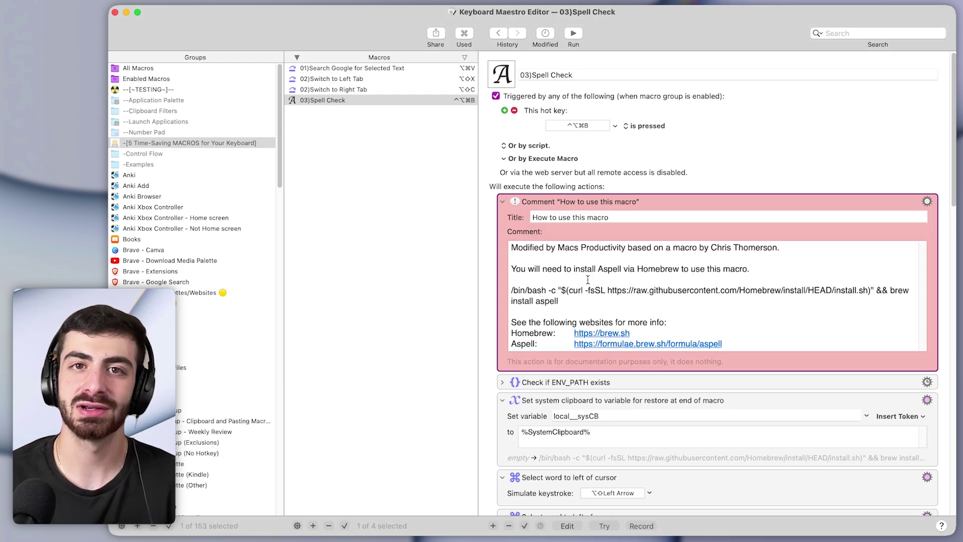
{"action": "scroll", "coordinate": [586, 279], "scroll_direction": "down", "scroll_amount": 10}
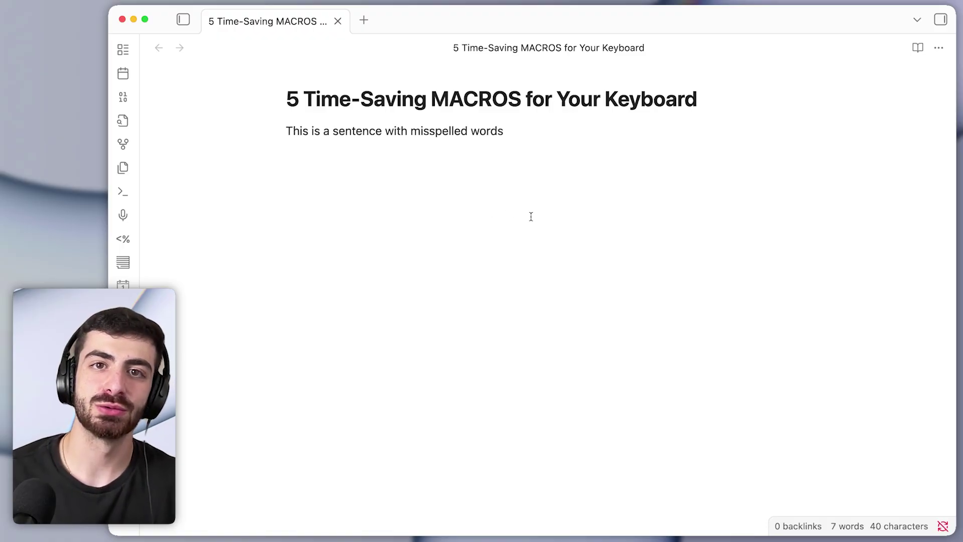
- In the Obsidian note, end the sentence with a period and convert it to lowercase with the case macro
{"action": "type", "text": "."}
{"action": "key", "text": "super+shift+Left"}
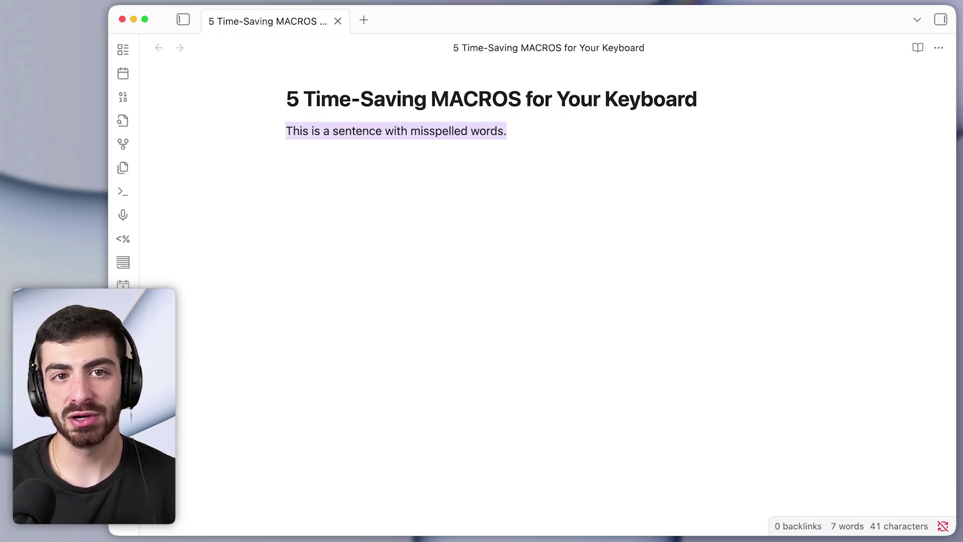
{"action": "key", "text": "super+v"}
- Use the case macros to convert the whole sentence first to uppercase and finally to title case
{"action": "key", "text": "super+shift+Left"}
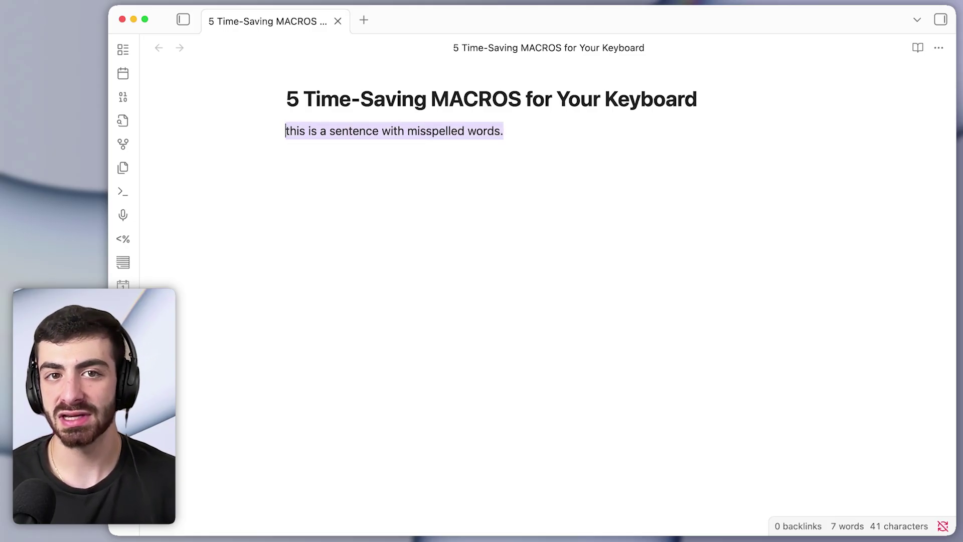
{"action": "key", "text": "ctrl+alt+super+u"}
{"action": "key", "text": "super+shift+Left"}
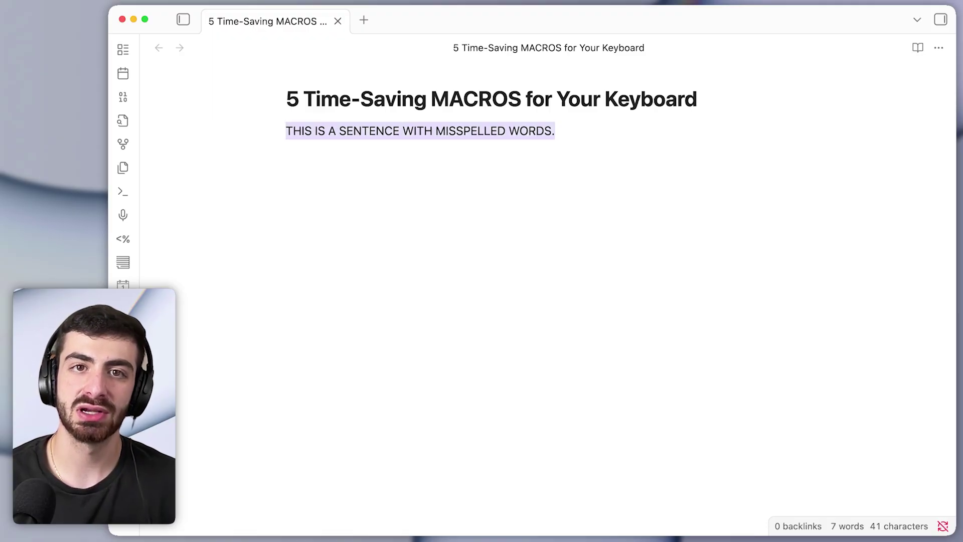
{"action": "key", "text": "ctrl+alt+super+t"}
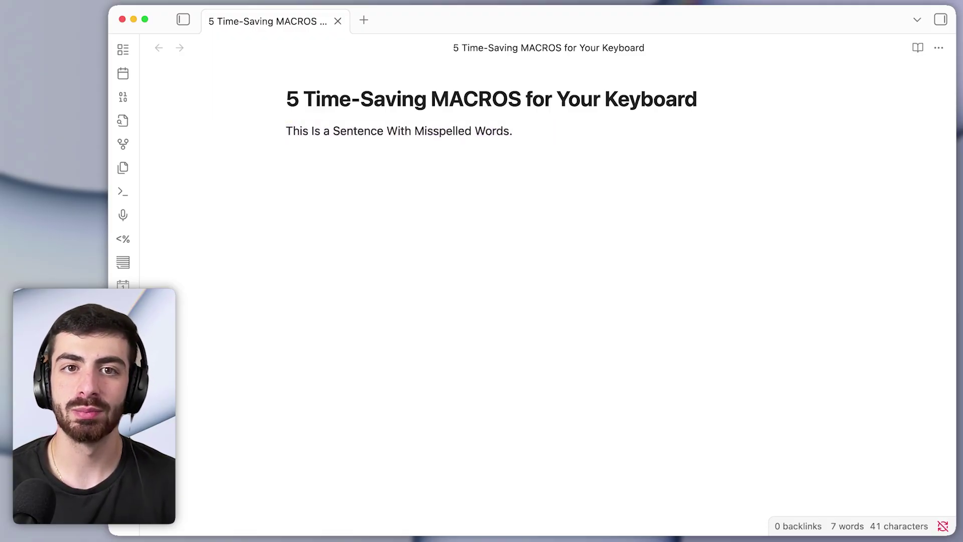
- Add "One more sentence." after the title-cased sentence in the note
{"action": "key", "text": "super+shift+Left"}
{"action": "key", "text": "Left"}
{"action": "key", "text": "super+shift+Right"}
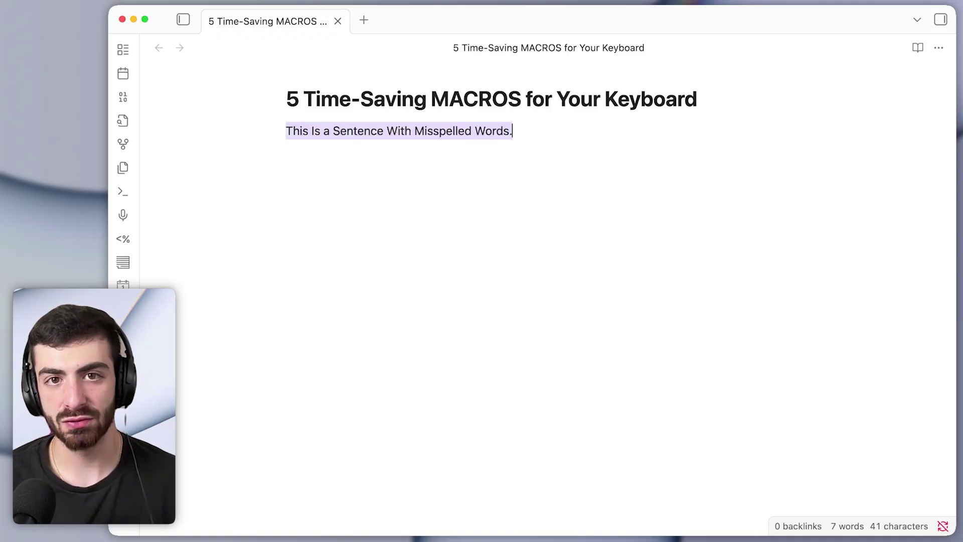
{"action": "key", "text": "Right"}
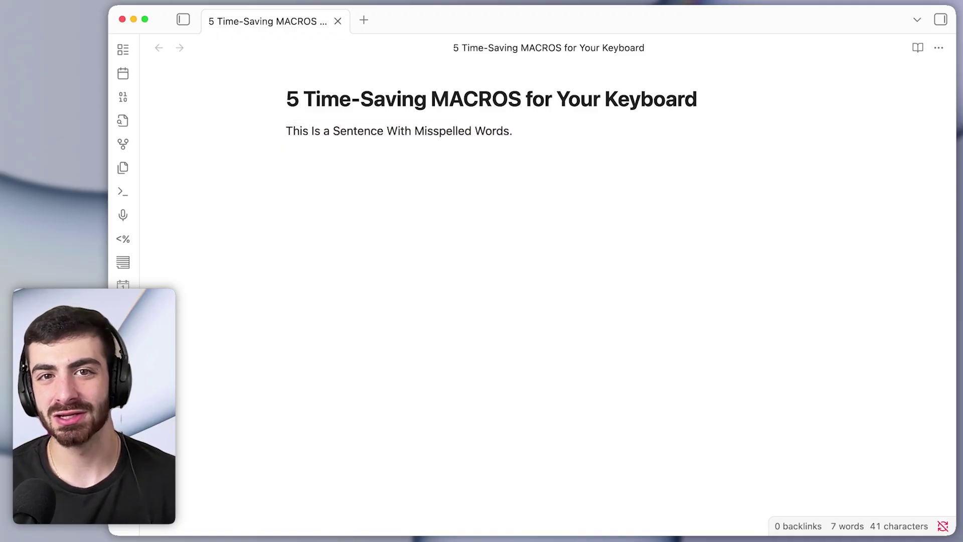
{"action": "type", "text": "One m"}
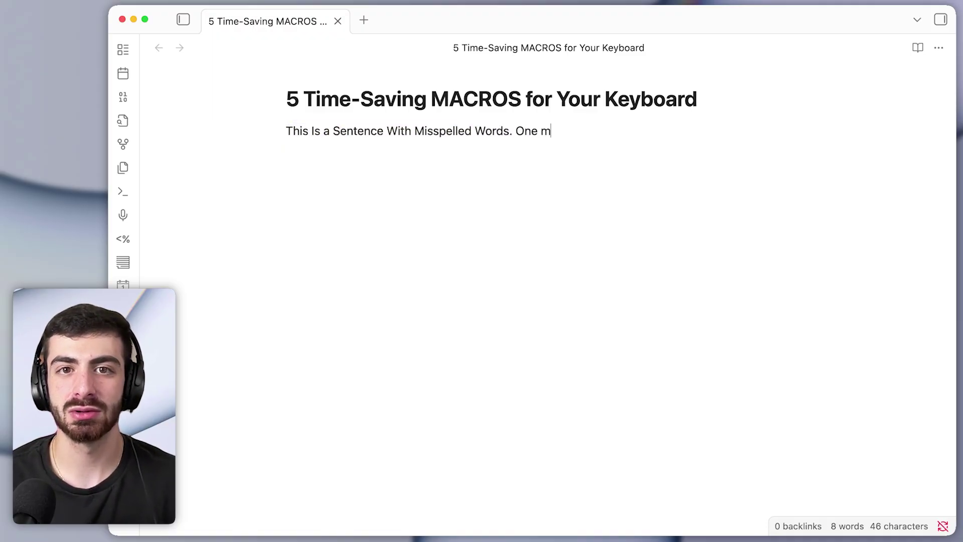
{"action": "type", "text": "ore sente"}
{"action": "key", "text": "BackSpace"}
{"action": "key", "text": "BackSpace"}
{"action": "type", "text": "ntenc"}
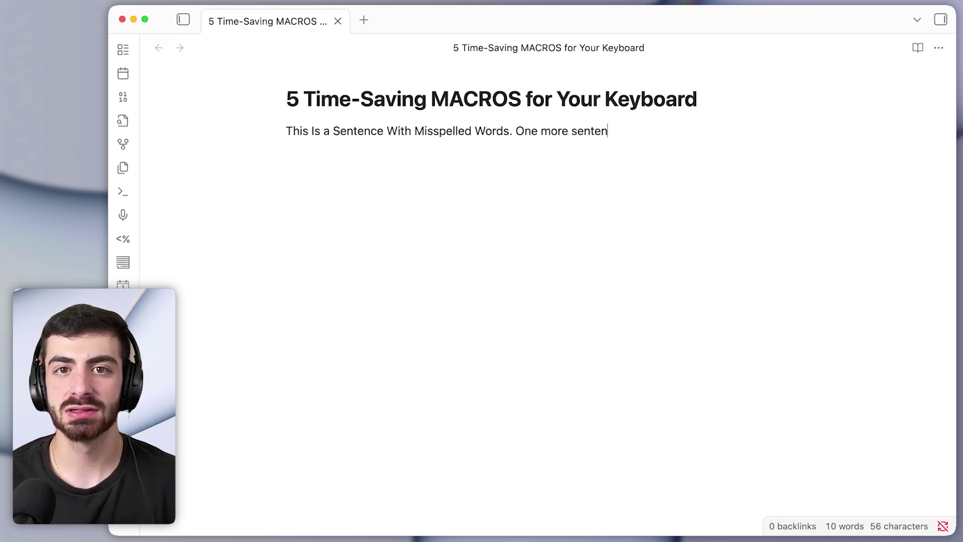
{"action": "type", "text": "e."}
- Convert both sentences to lowercase and finally to sentence case with the case macros
{"action": "key", "text": "super+a"}
{"action": "key", "text": "ctrl+alt+l"}
{"action": "key", "text": "super+a"}
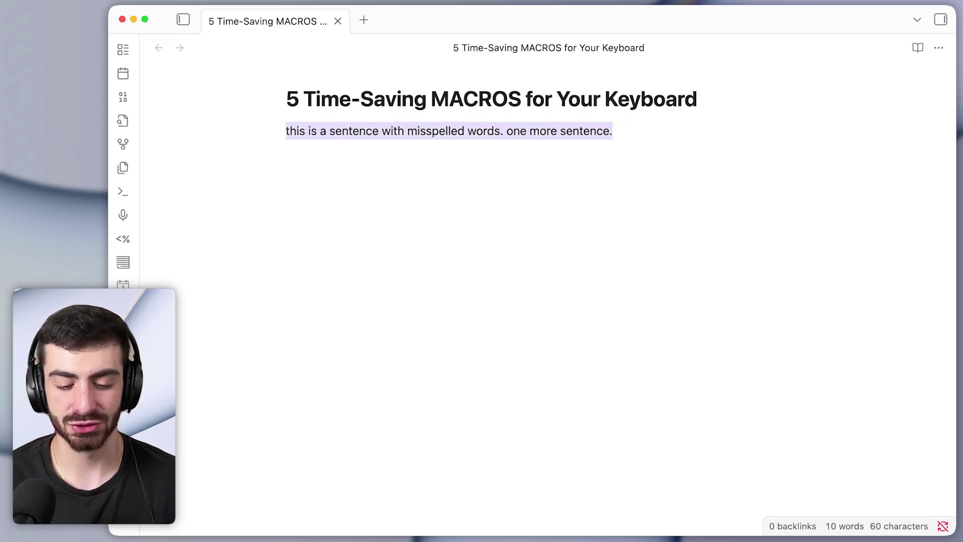
{"action": "key", "text": "ctrl+alt+s"}
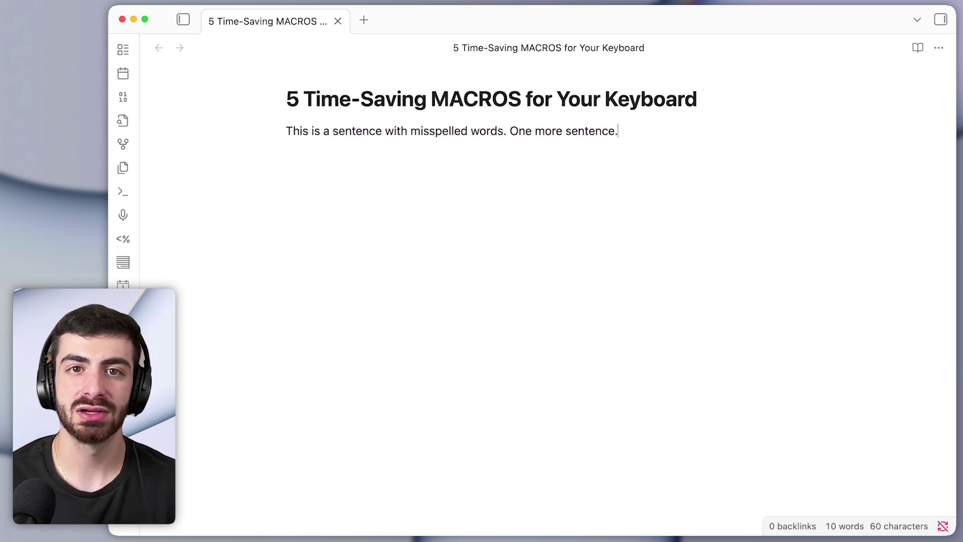
- Highlight the first sentence from its capital letter through "words" to examine its sentence-case capitalization
{"action": "key", "text": "super+Left"}
{"action": "key", "text": "shift+Right"}
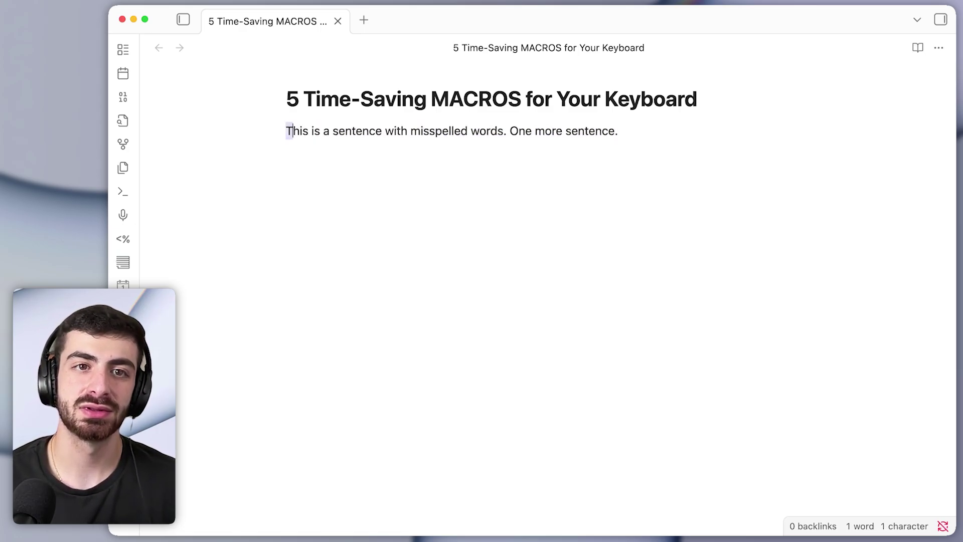
{"action": "key", "text": "alt+shift+Right"}
{"action": "key", "text": "alt+shift+Right"}
{"action": "key", "text": "alt+shift+Right"}
{"action": "key", "text": "alt+shift+Right"}
{"action": "key", "text": "alt+shift+Right"}
{"action": "key", "text": "alt+shift+Right"}
{"action": "key", "text": "alt+shift+Right"}
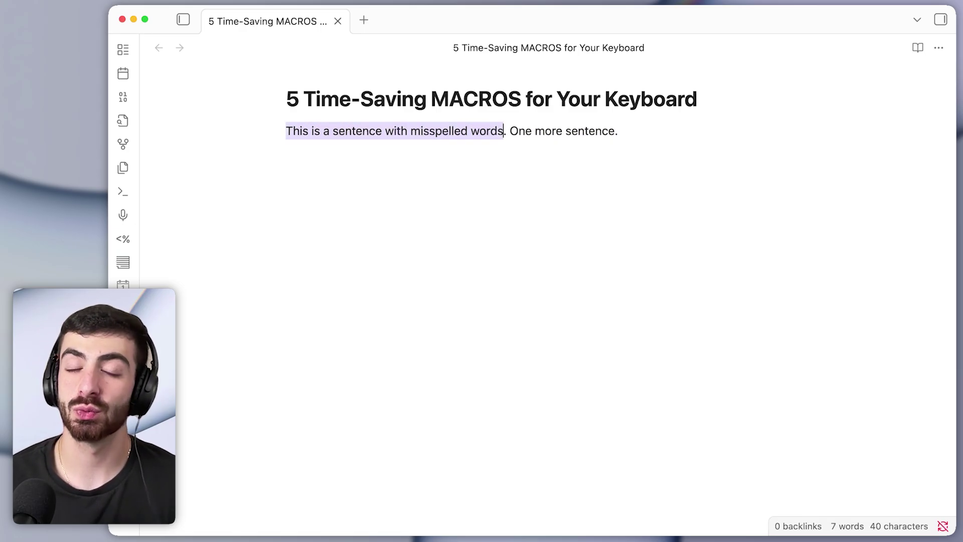
{"action": "key", "text": "alt+Right"}
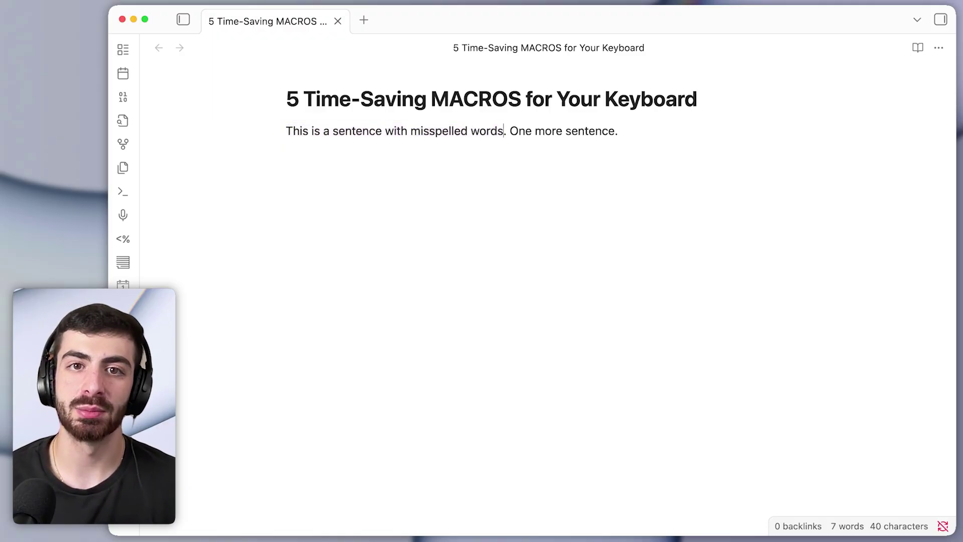
- Convert both sentences to title case, reselect them and run the lowercase macro
{"action": "key", "text": "super+shift+Left"}
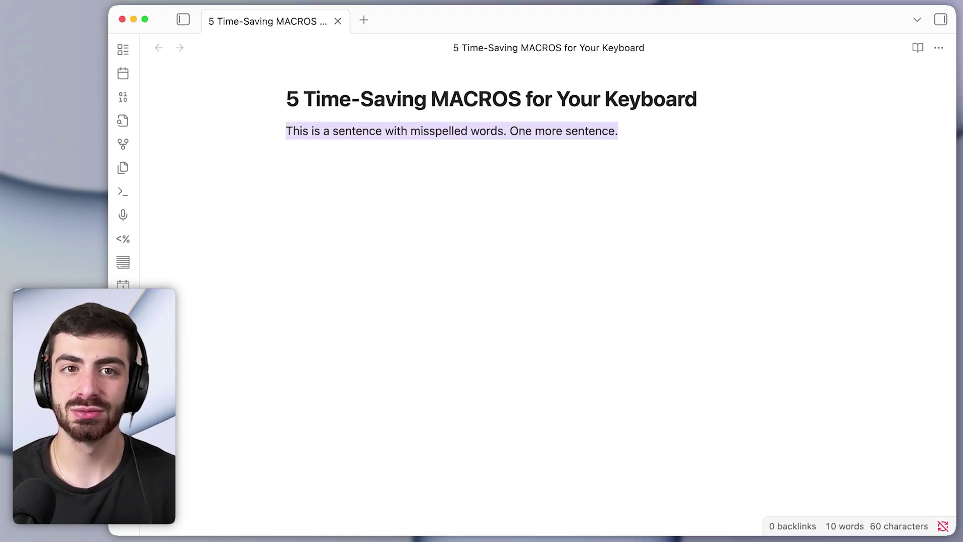
{"action": "key", "text": "super+v"}
{"action": "key", "text": "super+shift+Left"}
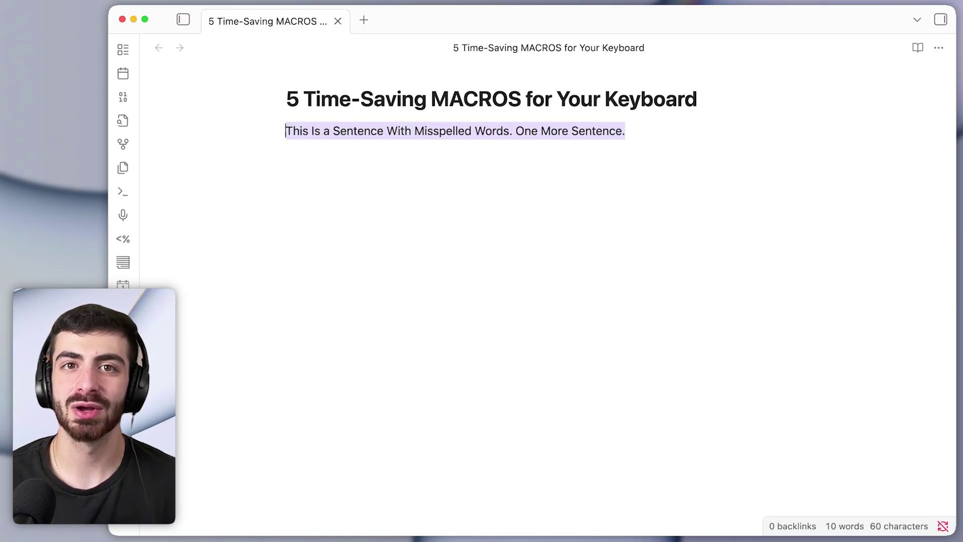
{"action": "key", "text": "ctrl+alt+l"}
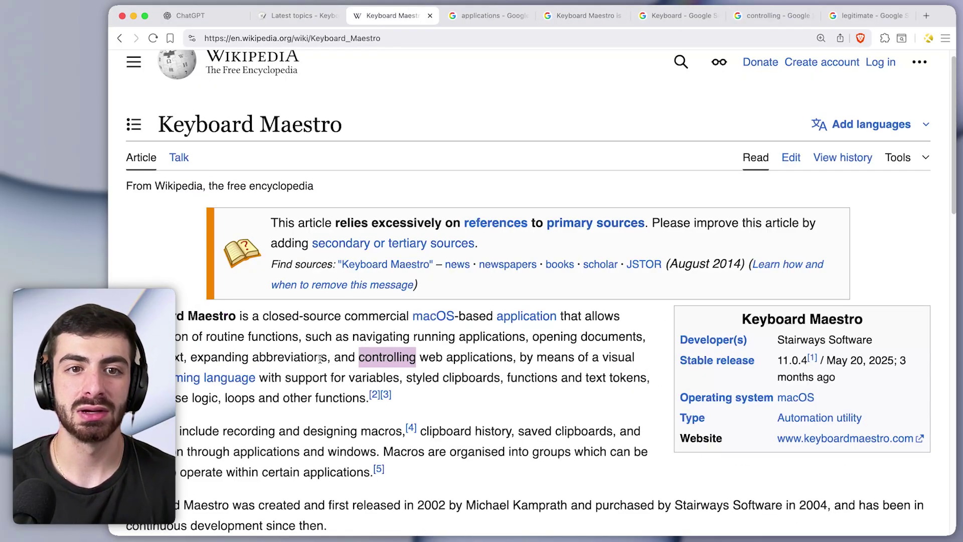
- Copy the three introductory paragraphs of the Keyboard Maestro Wikipedia article in the browser and paste them over the note's text in Obsidian
{"action": "double_click", "coordinate": [313, 358]}
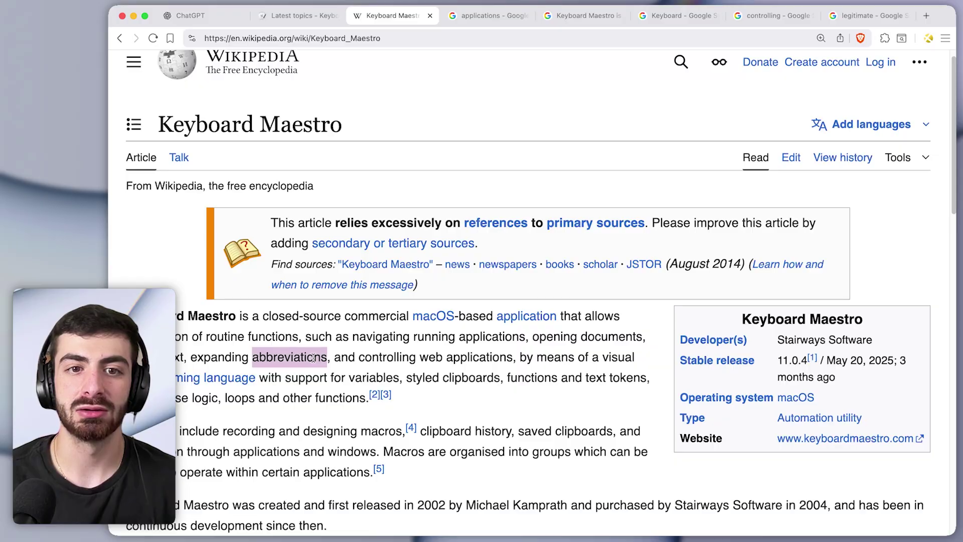
{"action": "triple_click", "coordinate": [313, 357]}
{"action": "scroll", "coordinate": [321, 361], "scroll_direction": "down", "scroll_amount": 4}
{"action": "left_click", "coordinate": [389, 326], "text": "shift"}
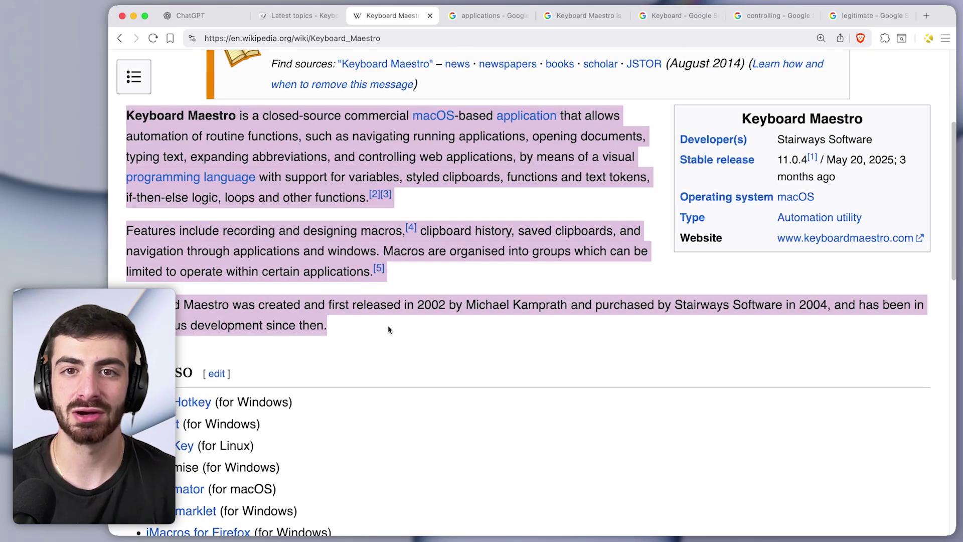
{"action": "key", "text": "super+Tab"}
{"action": "key", "text": "super+a"}
{"action": "type", "text": "**Keyboard Maestro** is a closed-source commercial [macOS](https://en.wikipedia.org/wiki/MacOS \"MacOS\")-based [application](https://en.wikipedia.org/wiki/Application_software \"Application software\") that allows automation of routine functions, such as navigating running applications, opening documents, typing text, expanding abbreviations, and controlling web applications, by means of a visual [programming language](https://en.wikipedia.org/wiki/Programming_language \"Programming language\") with support for variables, styled clipboards, functions and text tokens, if-then-else logic, loops and other functions.[[2]](https://en.wikipedia.org/wiki/Keyboard_Maestro#cite_note-MACworld1-2)[[3]](https://en.wikipedia.org/wiki/Keyboard_Maestro#cite_note-3)  Features include recording and designing macros,[[4]](https://en.wikipedia.org/wiki/Keyboard_Maestro#cite_note-MI-4) clipboard history, saved clipboards, and navigation through applications and windows. Macros are organised into groups which can be limited to operate within certain applications.[[5]](https://en.wikipedia.org/wiki/Keyboard_Maestro#cite_note-5)  Keyboard Maestro was created and first released in 2002 by Michael Kamprath and purchased by Stairways Software in 2004, and has been in continuous development since then."}
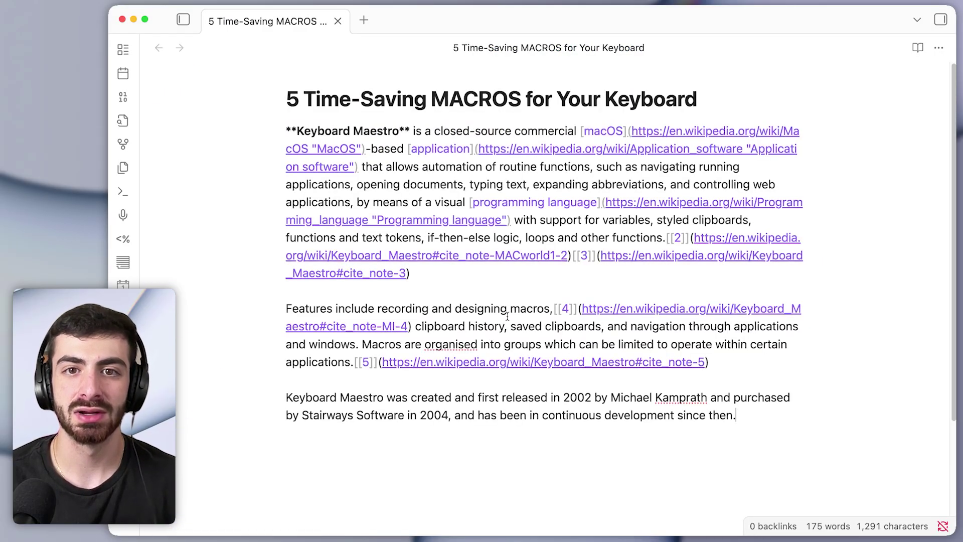
- Convert all of the pasted Wikipedia text to uppercase with the case macro
{"action": "key", "text": "super+a"}
{"action": "key", "text": "ctrl+shift+u"}
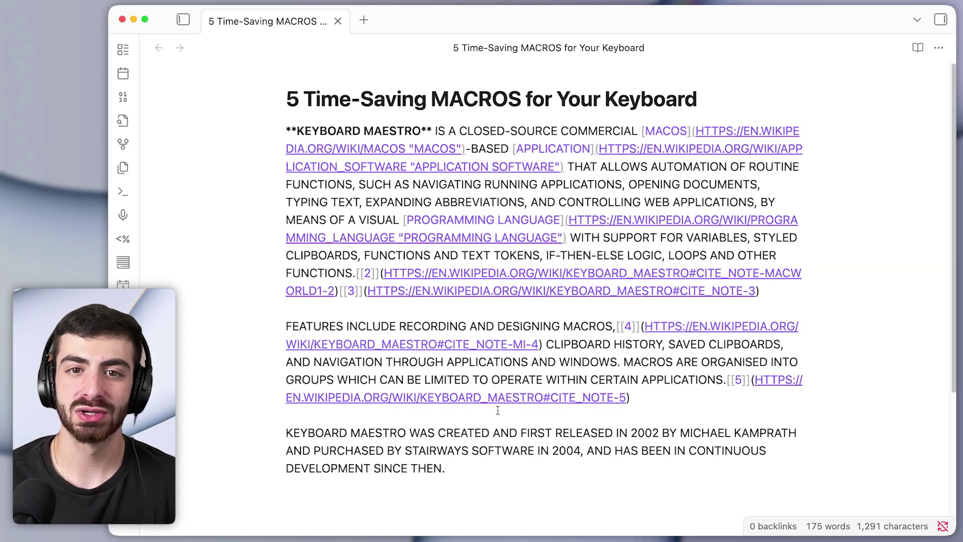
- Convert all of the note's uppercase text to lowercase with the case macro and switch the note to reading view
{"action": "key", "text": "super+a"}
{"action": "key", "text": "ctrl+shift+l"}
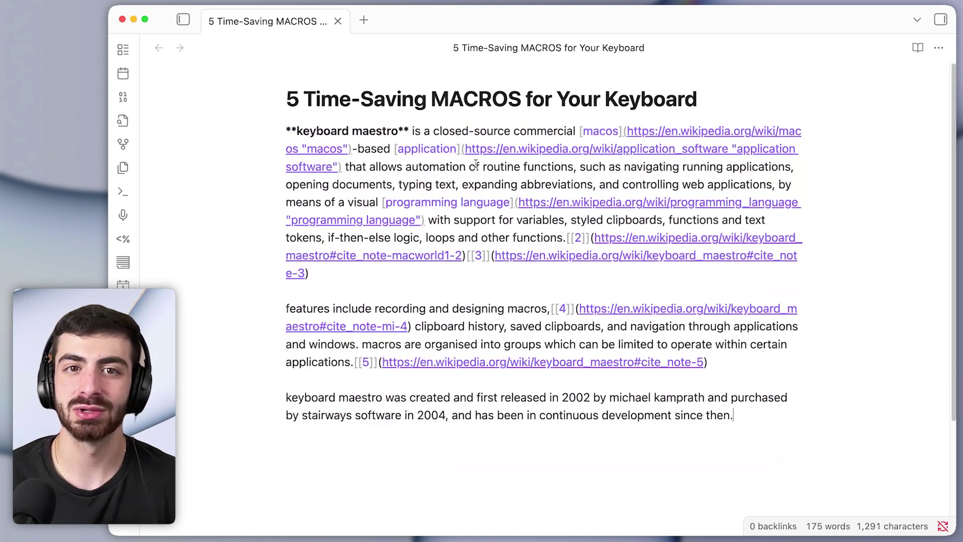
{"action": "key", "text": "super+e"}
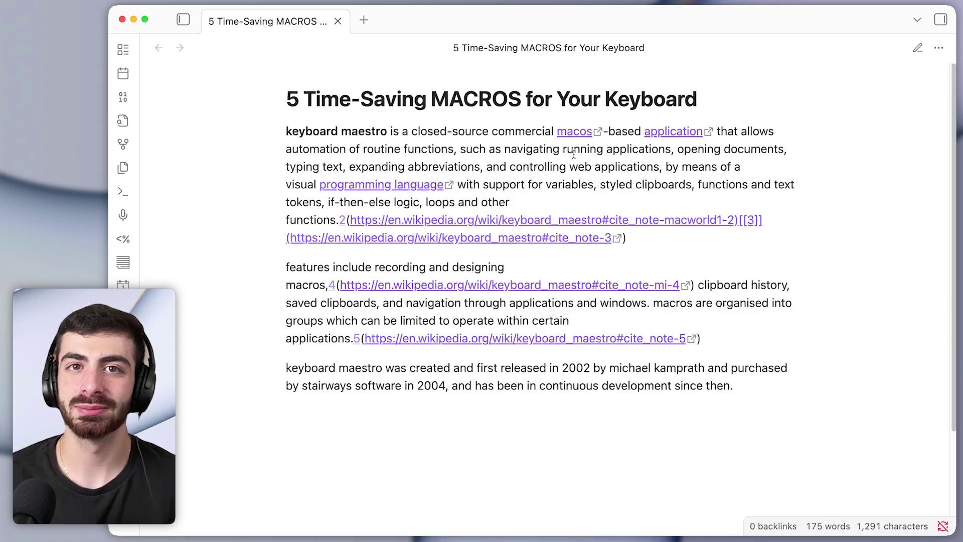
- Switch to Keyboard Maestro Editor and examine the lowercase macro's Copy, Filter System Clipboard with Lowercase, and Paste actions
{"action": "key", "text": "super+Tab"}
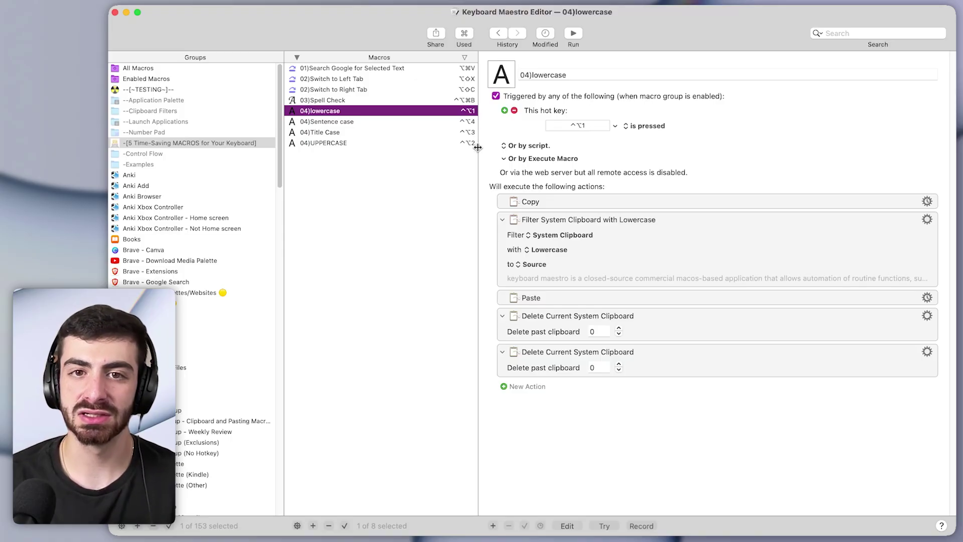
{"action": "left_click", "coordinate": [606, 201]}
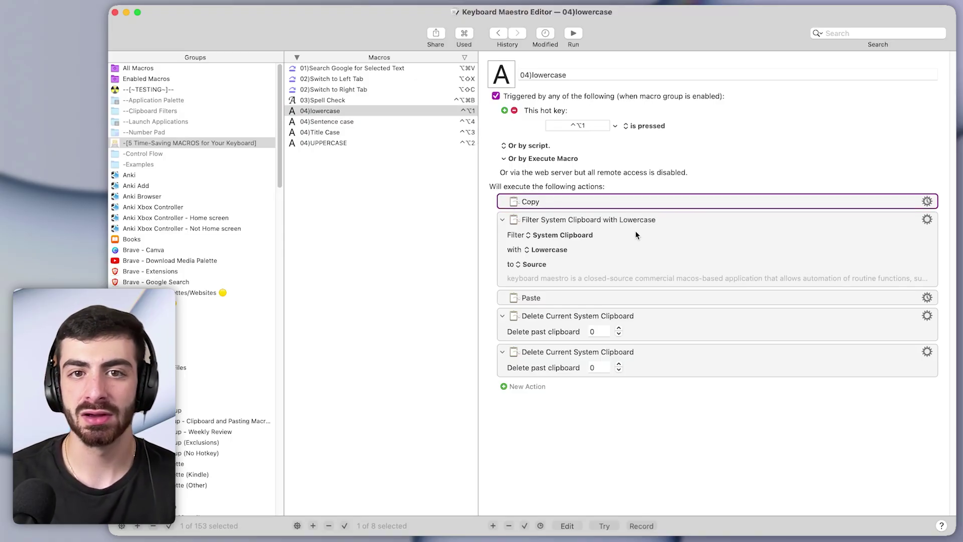
{"action": "left_click", "coordinate": [651, 233]}
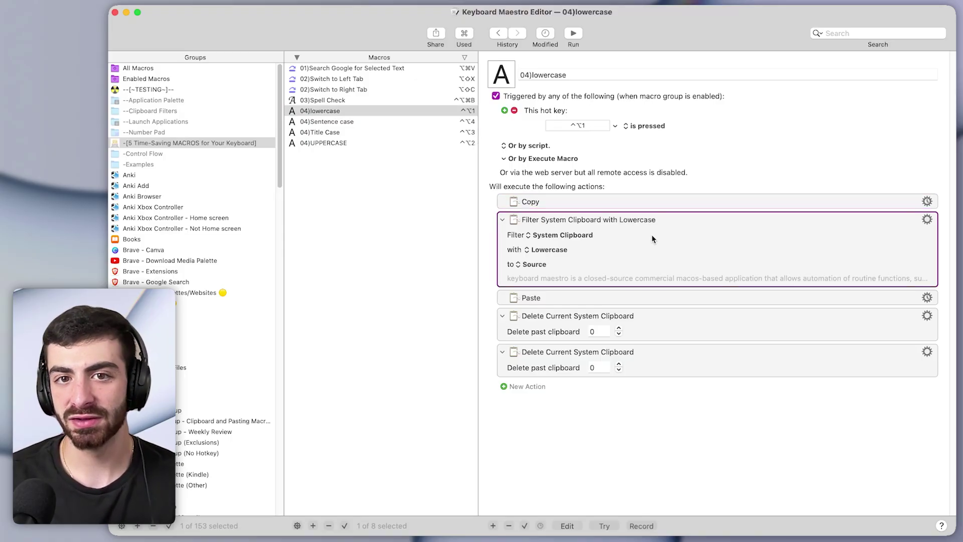
{"action": "left_click", "coordinate": [558, 251]}
{"action": "left_click", "coordinate": [565, 254]}
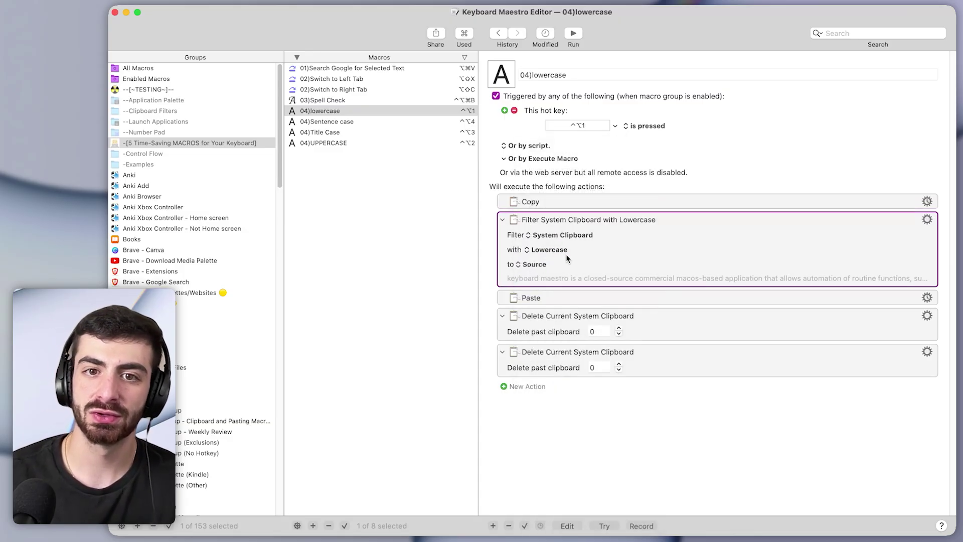
{"action": "left_click", "coordinate": [587, 297]}
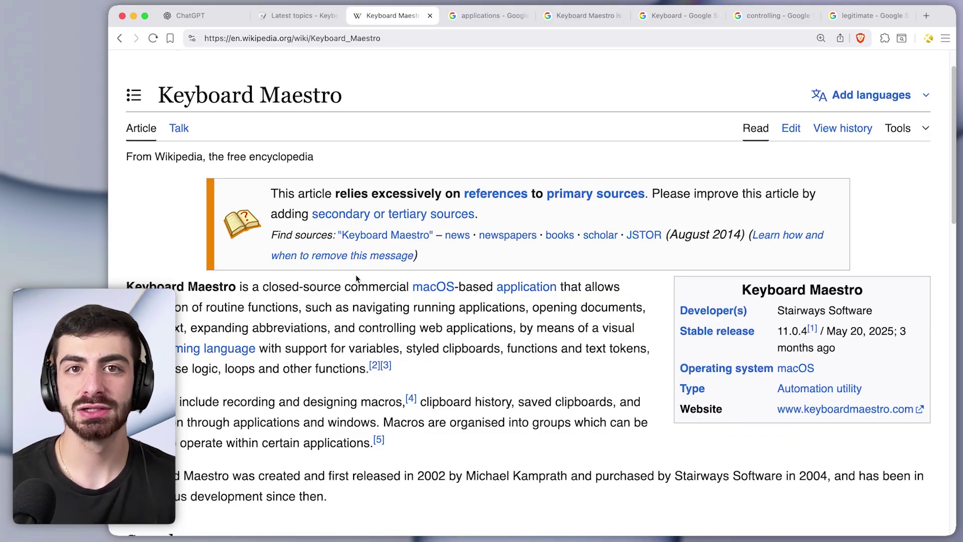
- Send the browser window with the Wikipedia article to the other monitor and back using the Move Window to Other Monitor Screen macro
{"action": "key", "text": "ctrl+shift+z"}
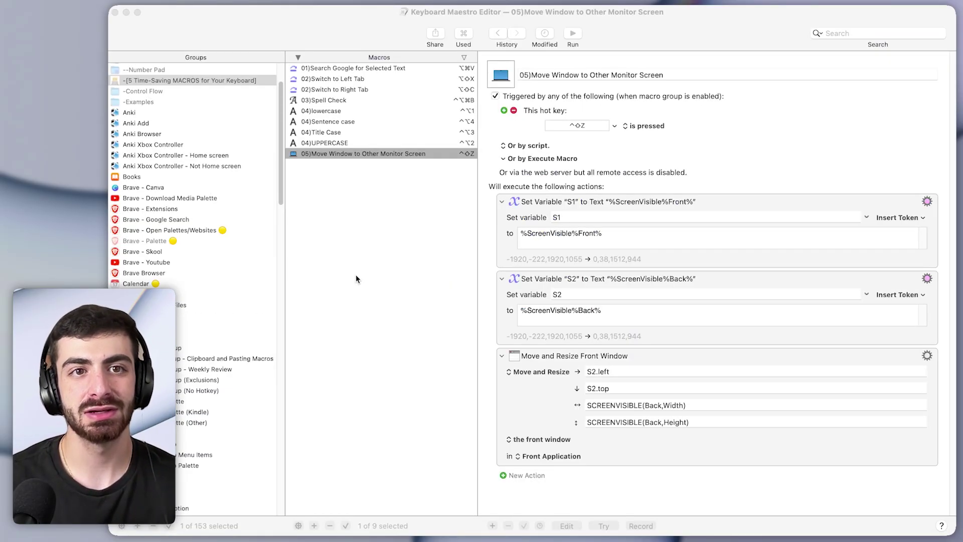
{"action": "key", "text": "super+Tab"}
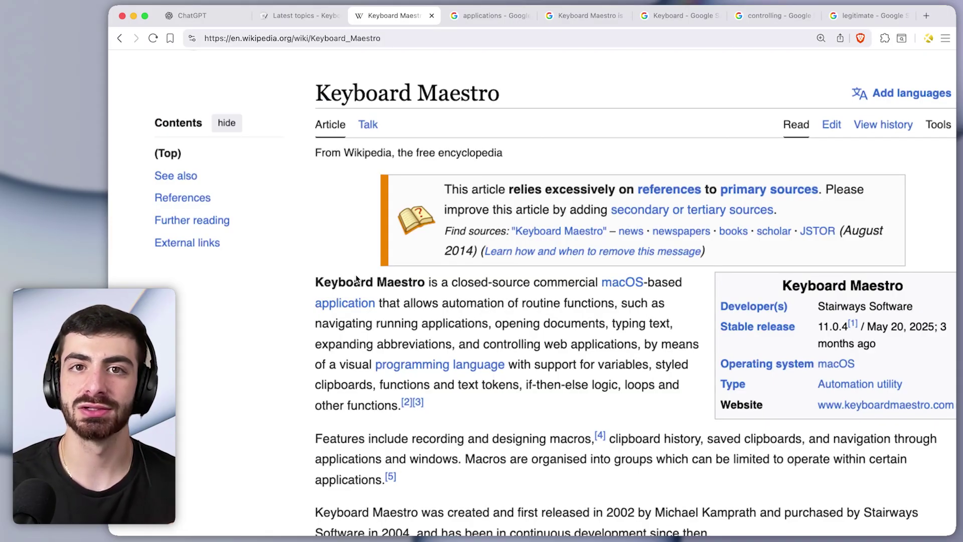
{"action": "key", "text": "super+Tab"}
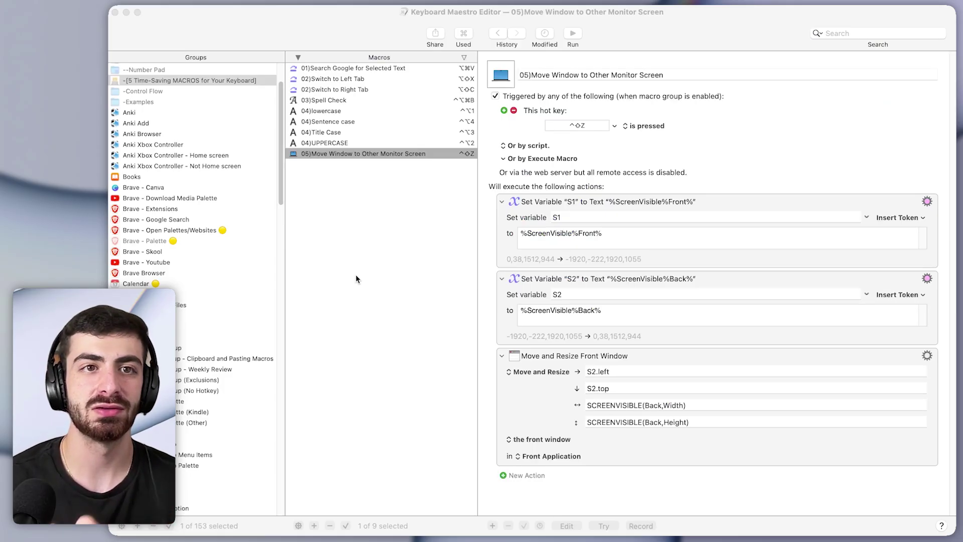
{"action": "key", "text": "super+Tab"}
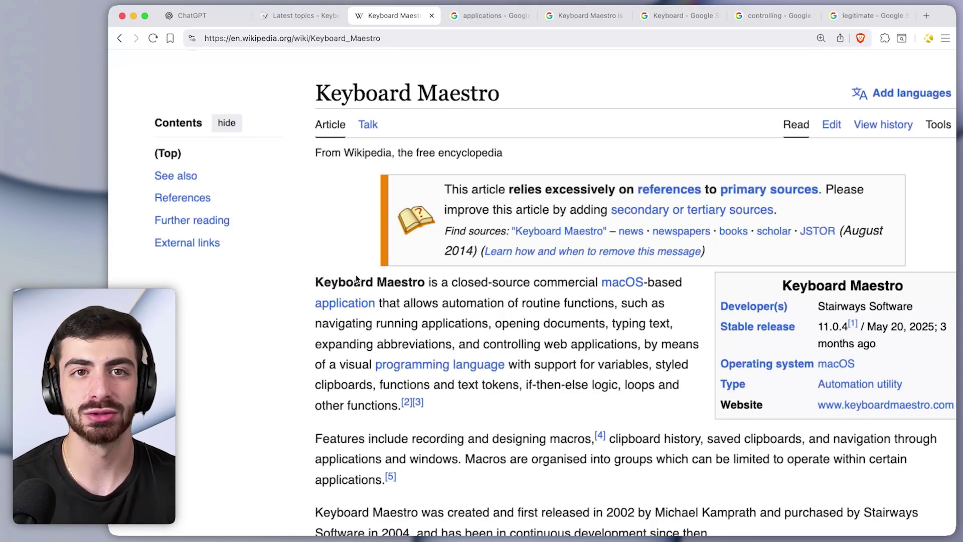
{"action": "key", "text": "super+Tab"}
{"action": "key", "text": "super+Tab"}
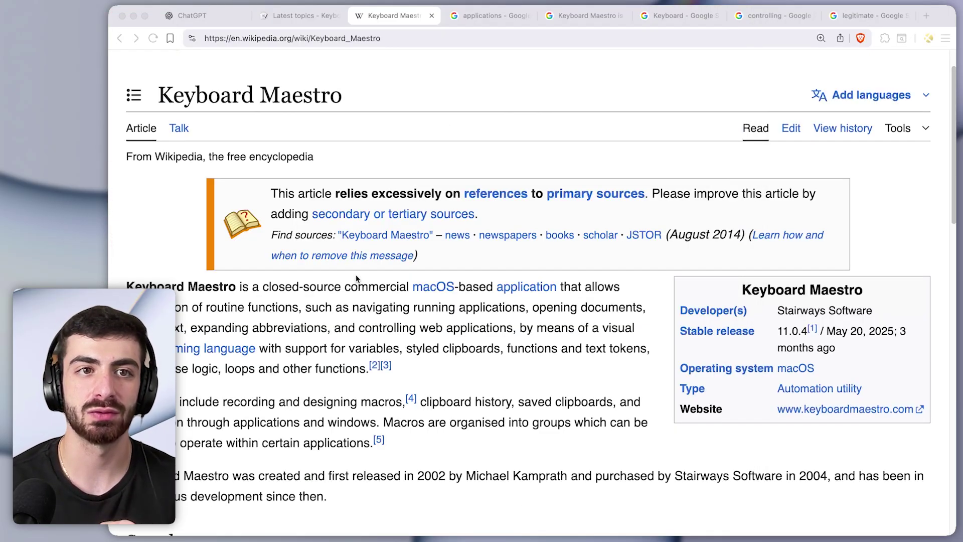
{"action": "key", "text": "super+Tab"}
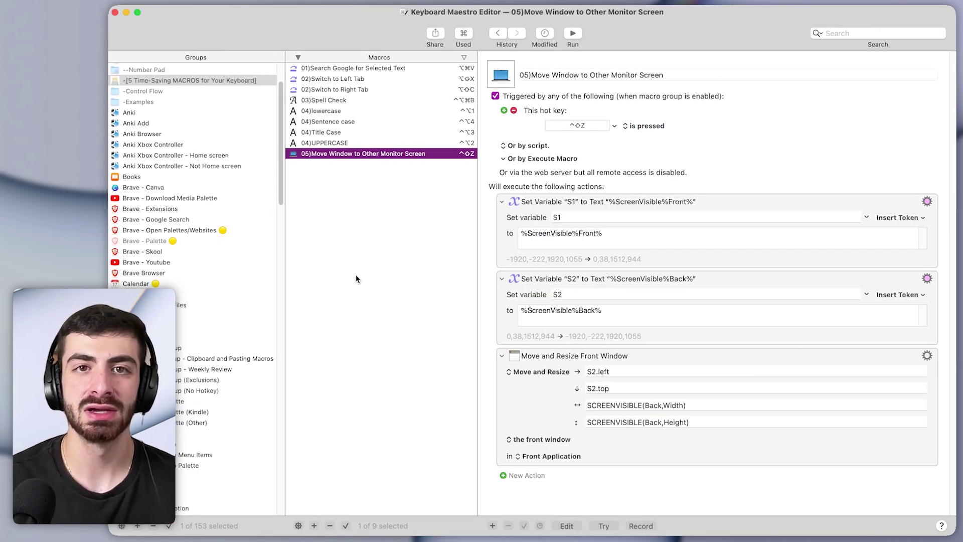
- Send the Keyboard Maestro Editor window between the monitors with the macro and compare this with moving a window manually
{"action": "key", "text": "ctrl+shift+z"}
{"action": "key", "text": "ctrl+shift+z"}
{"action": "key", "text": "ctrl+shift+z"}
{"action": "key", "text": "super+Tab"}
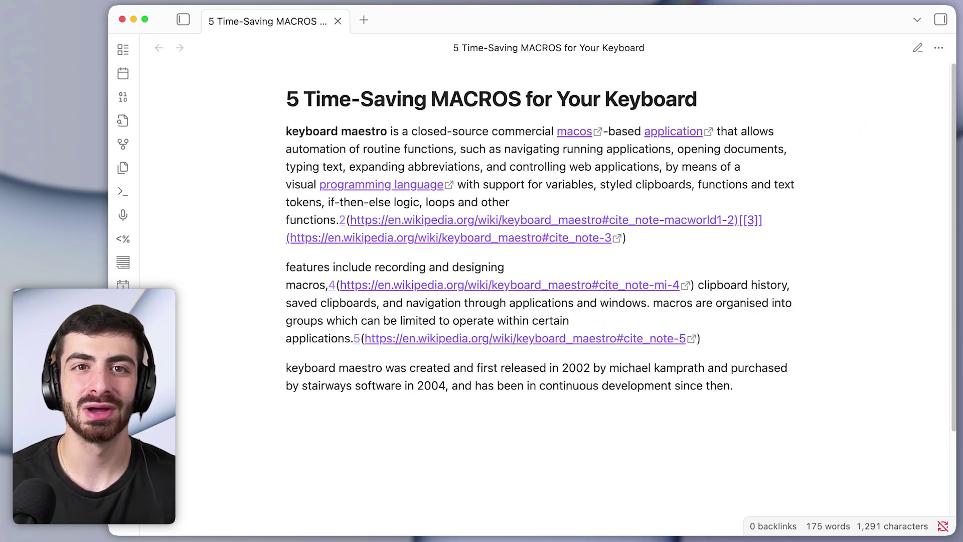
{"action": "key", "text": "super+Tab"}
{"action": "left_click_drag", "start_coordinate": [345, 21], "coordinate": [148, 21]}
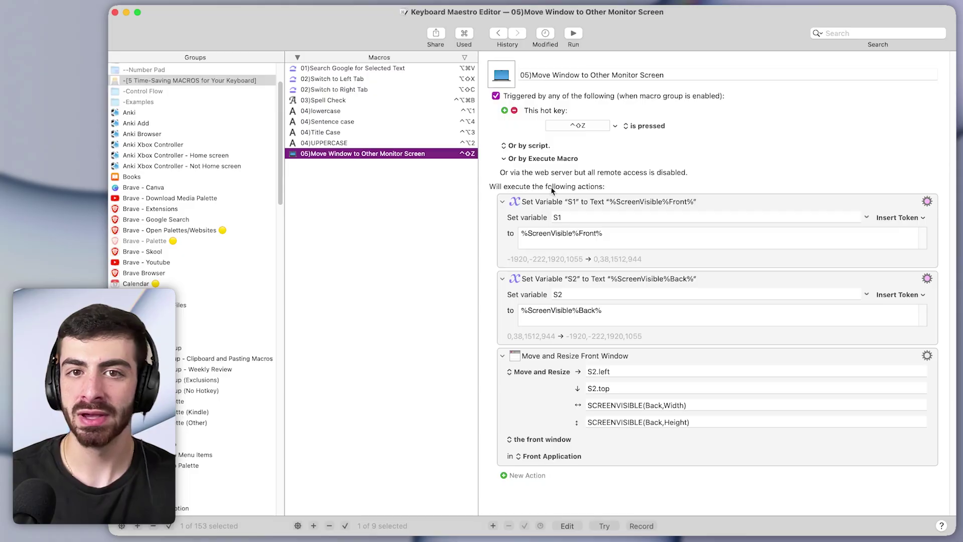
- Examine the window-moving macro's S1 and S2 variable actions and its Move and Resize Front Window action
{"action": "left_click", "coordinate": [546, 199]}
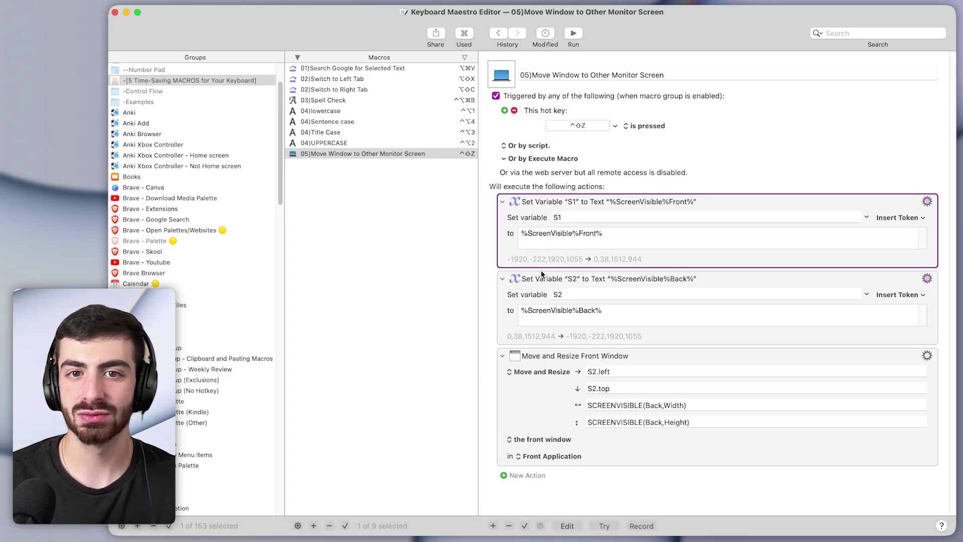
{"action": "left_click", "coordinate": [538, 288]}
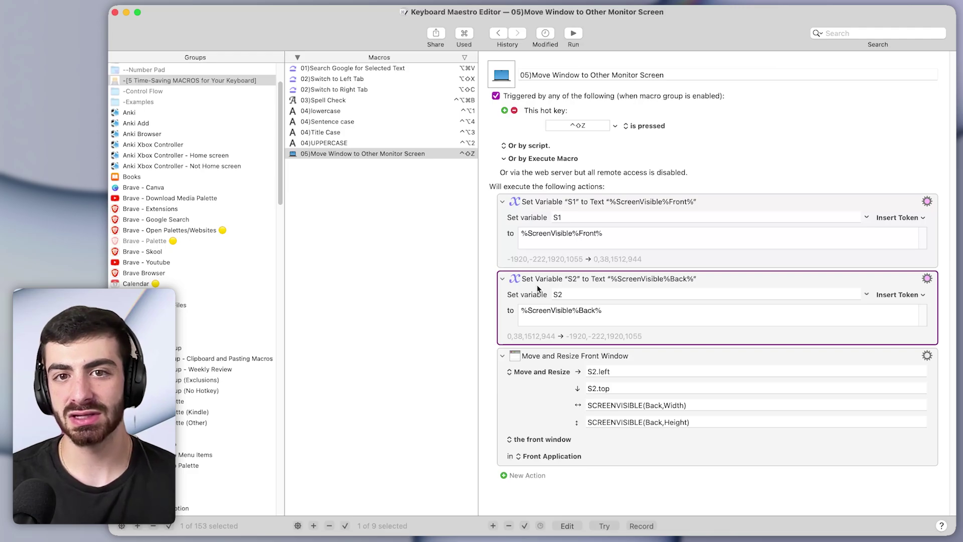
{"action": "left_click", "coordinate": [608, 366]}
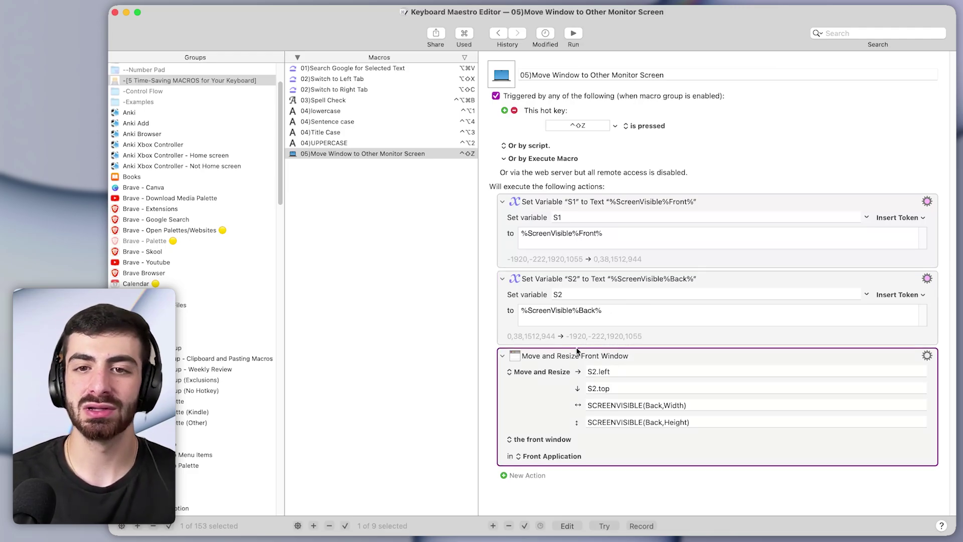